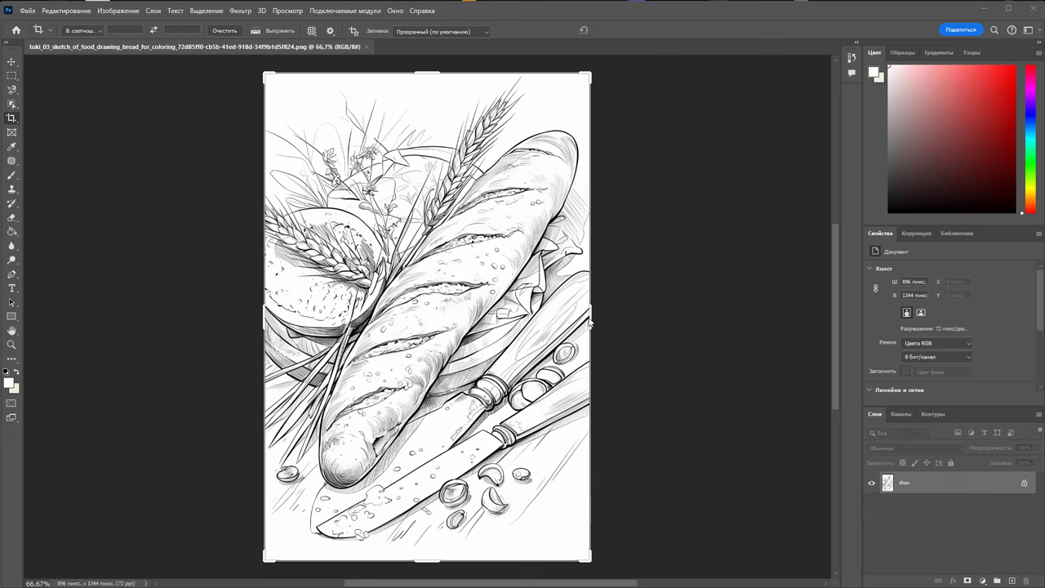
Widen the canvas on both sides to 1271 × 1344 px and fill it with Generative Expand
left_click_drag(591, 321, 621, 317)
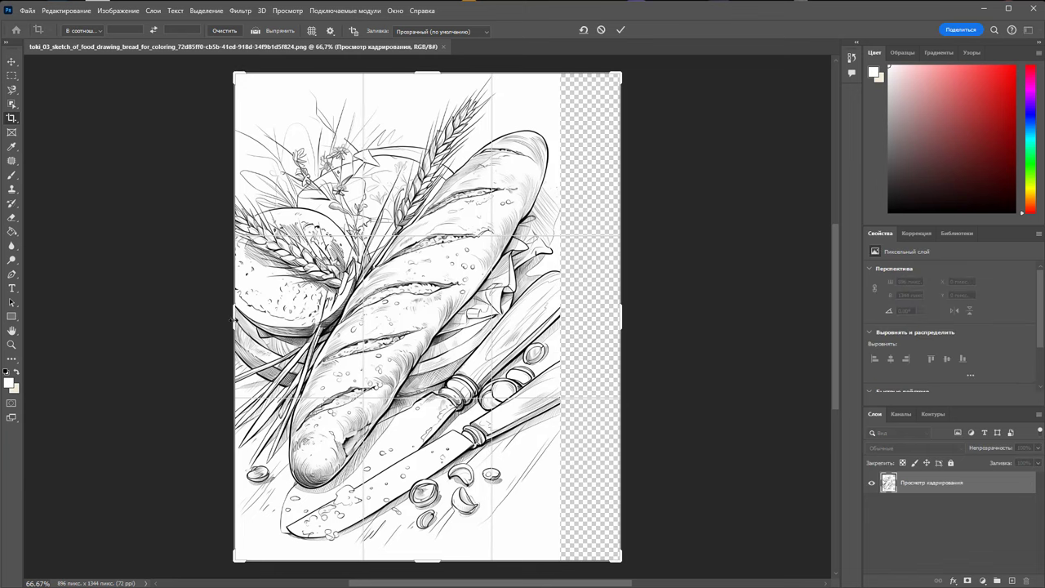
left_click_drag(234, 322, 197, 333)
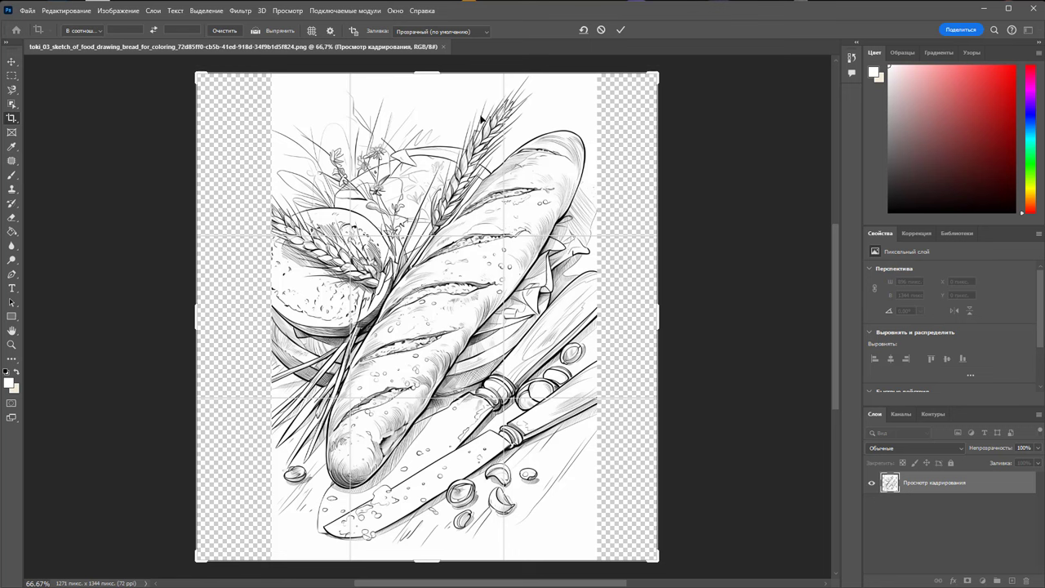
left_click(487, 32)
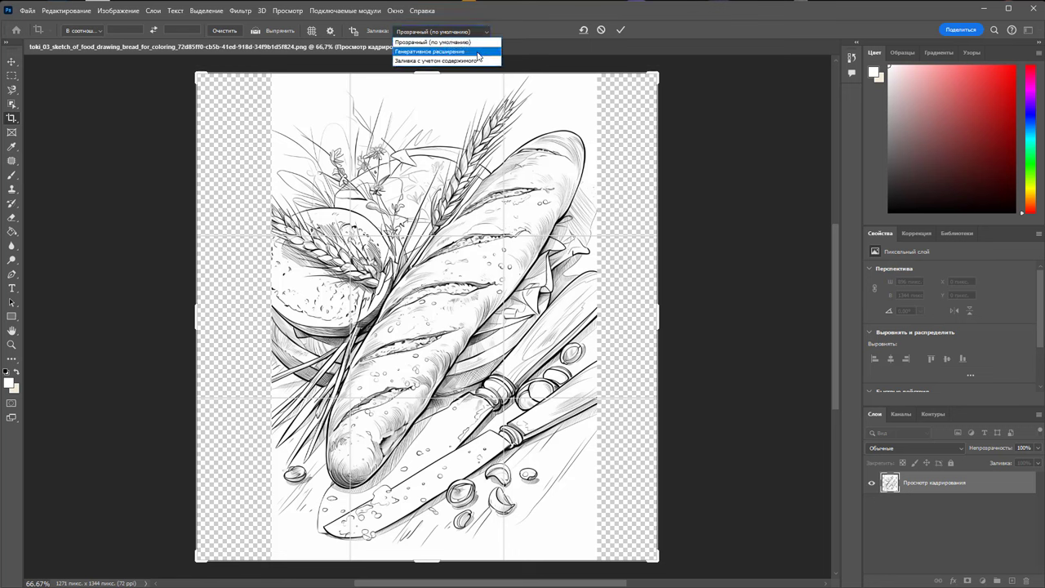
left_click(479, 51)
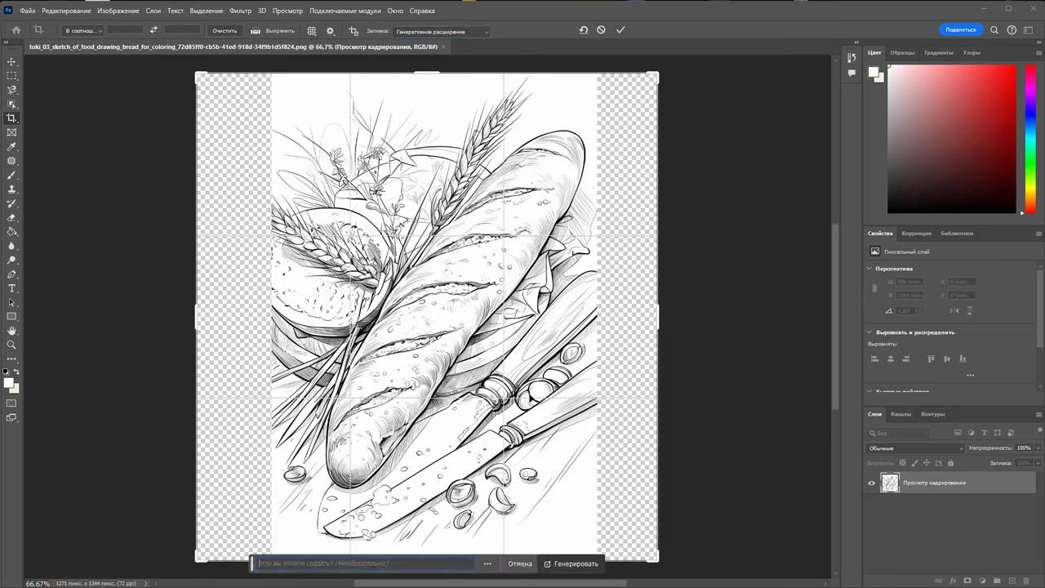
left_click(569, 565)
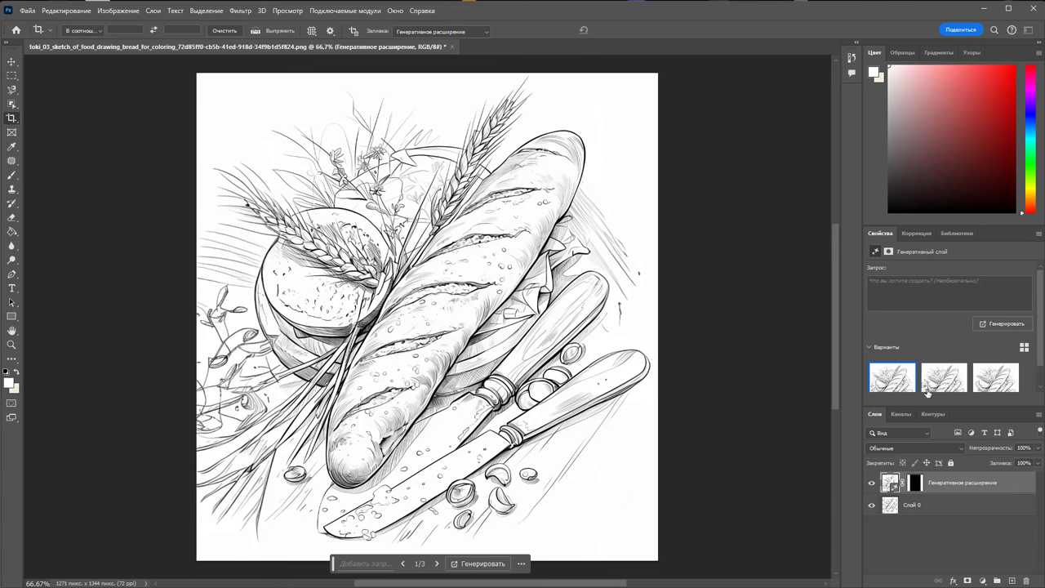
Compare the three Generative Expand variants and keep the third one
left_click(945, 378)
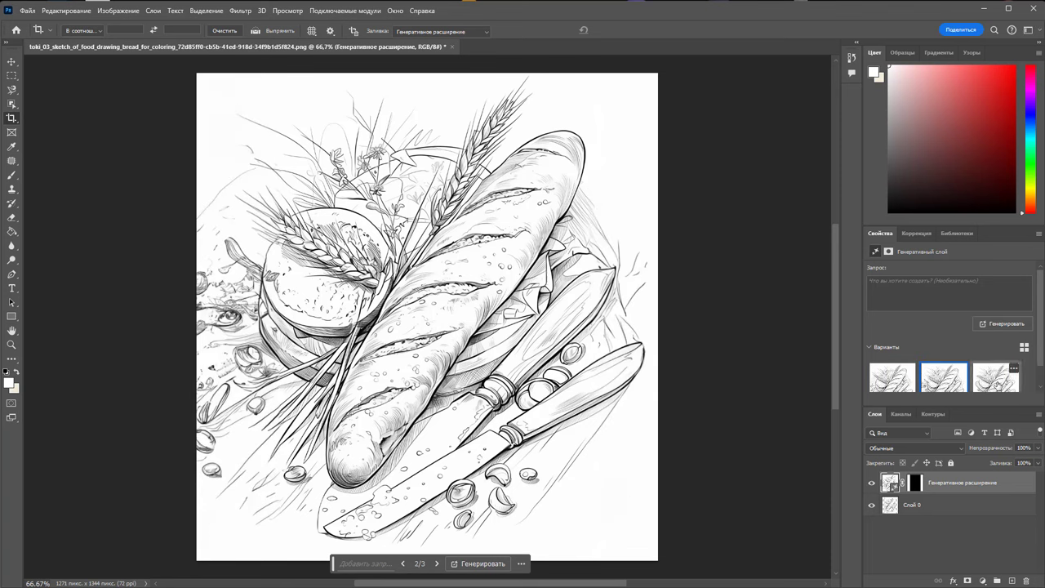
left_click(998, 383)
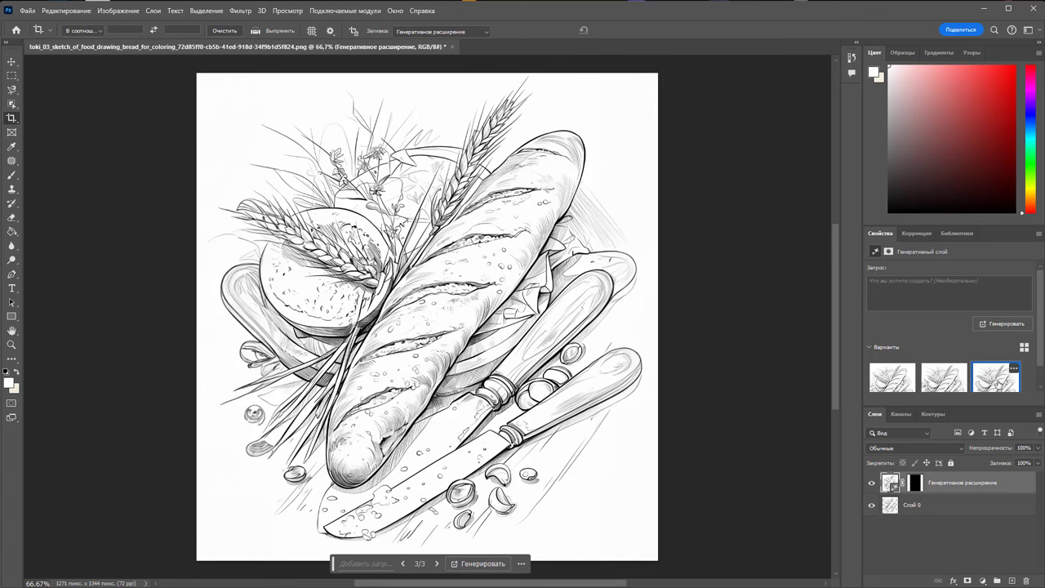
left_click(892, 380)
left_click(947, 381)
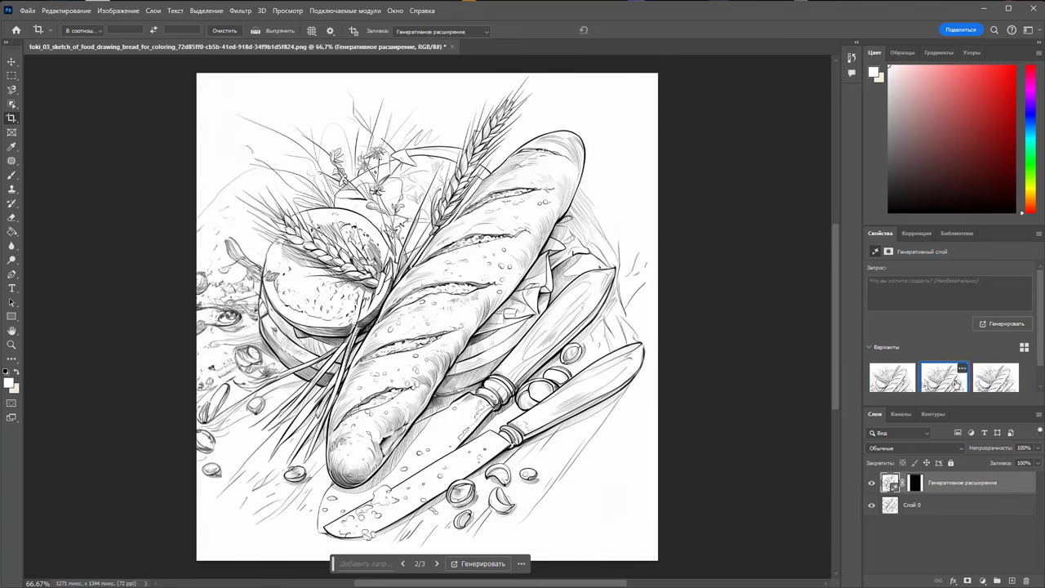
left_click(999, 381)
Toggle the expansion layer off and on to compare, then select the original Слой 0 layer
left_click(872, 484)
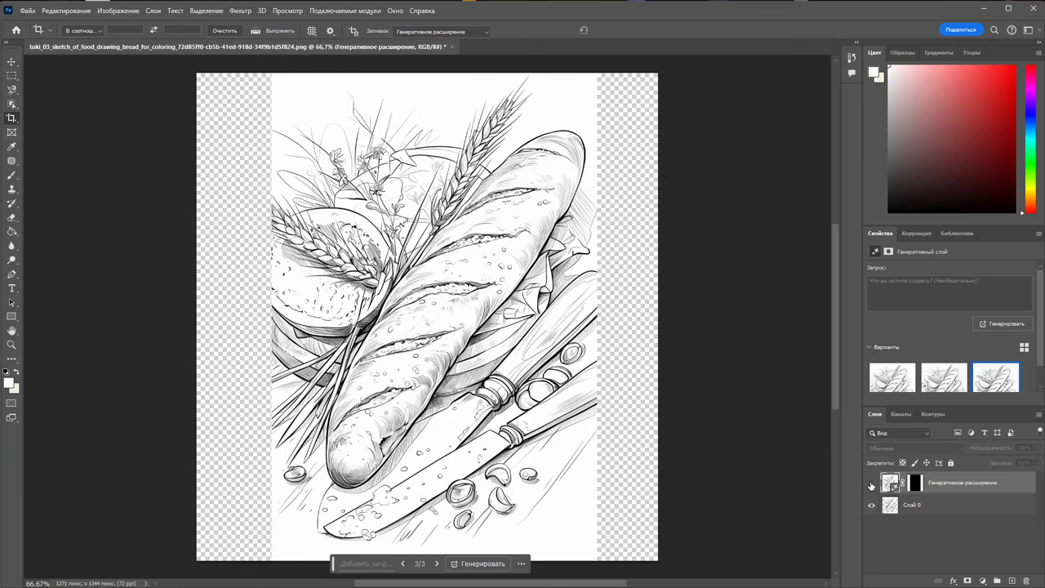
left_click(872, 484)
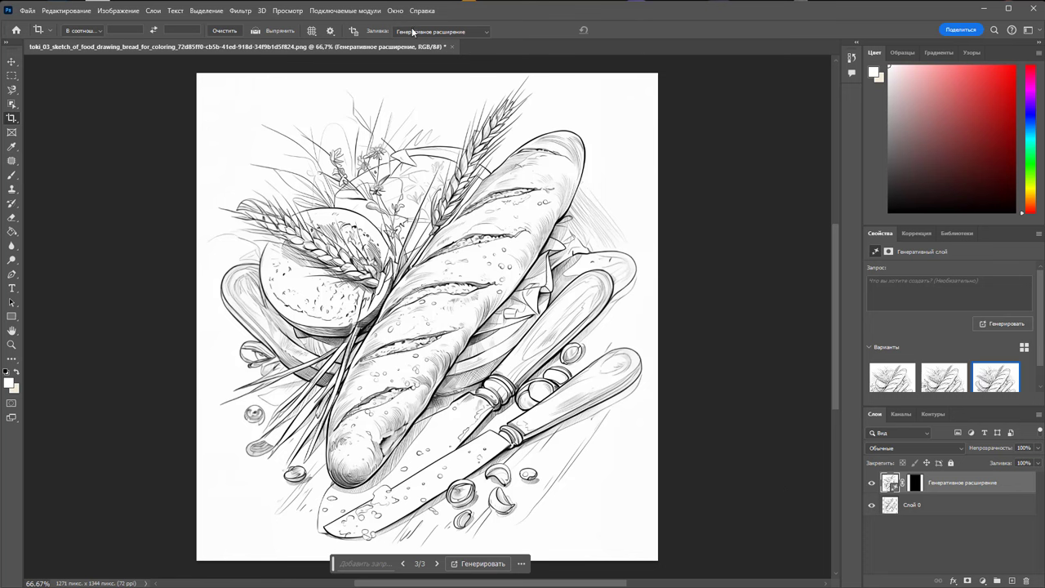
left_click(871, 483)
left_click(872, 485)
left_click(944, 511)
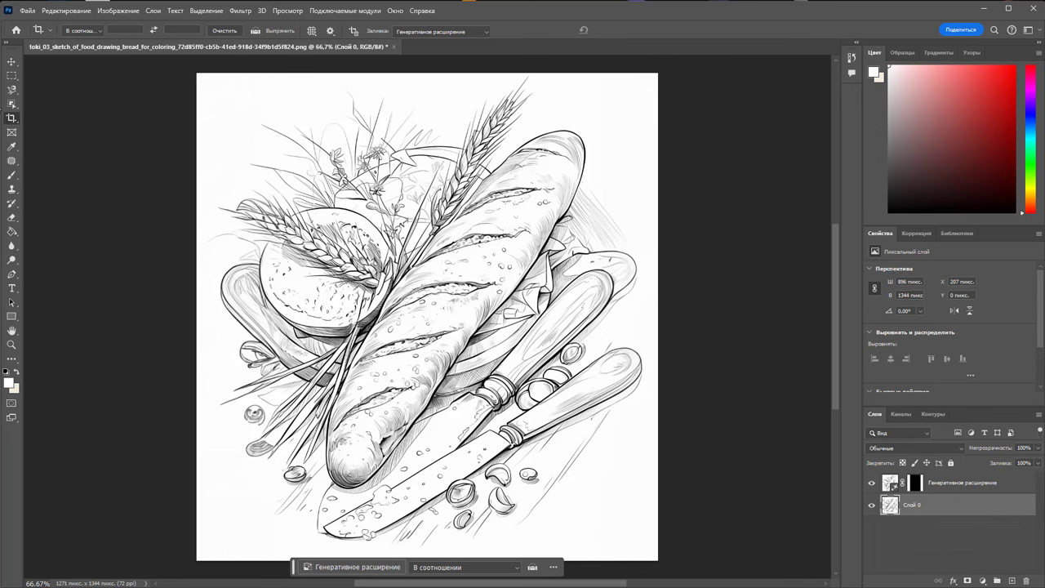
Lasso a 463 × 362-pixel area left of the baguette and ready Generative Fill for it
left_click_drag(11, 89, 46, 96)
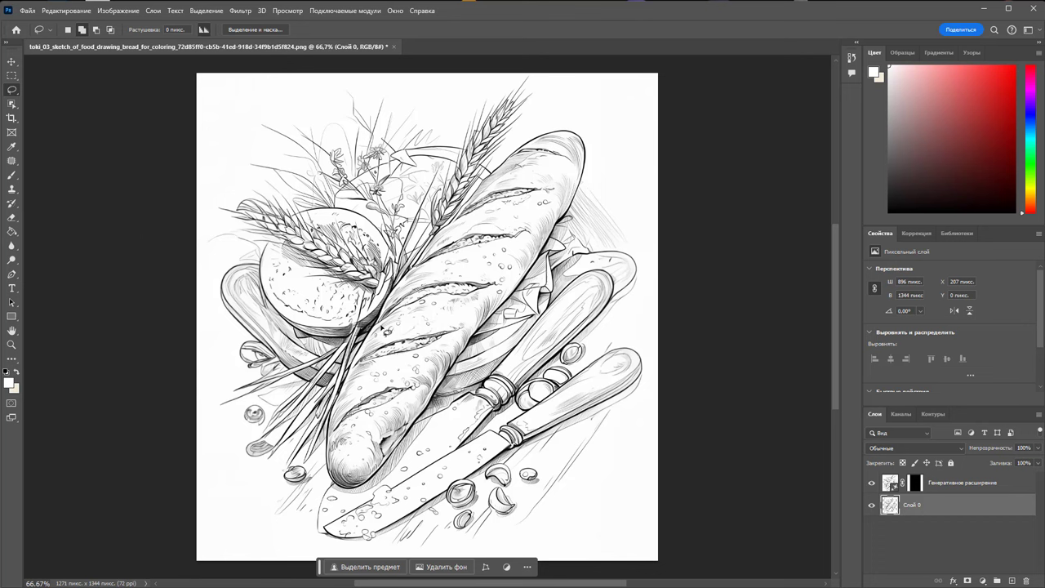
left_click(308, 267)
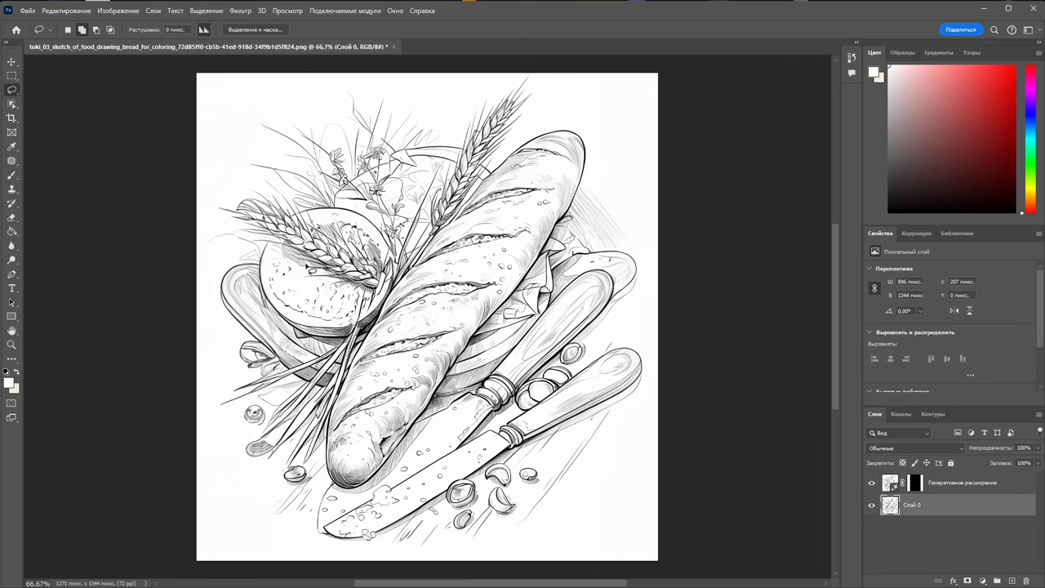
left_click_drag(308, 268, 369, 360)
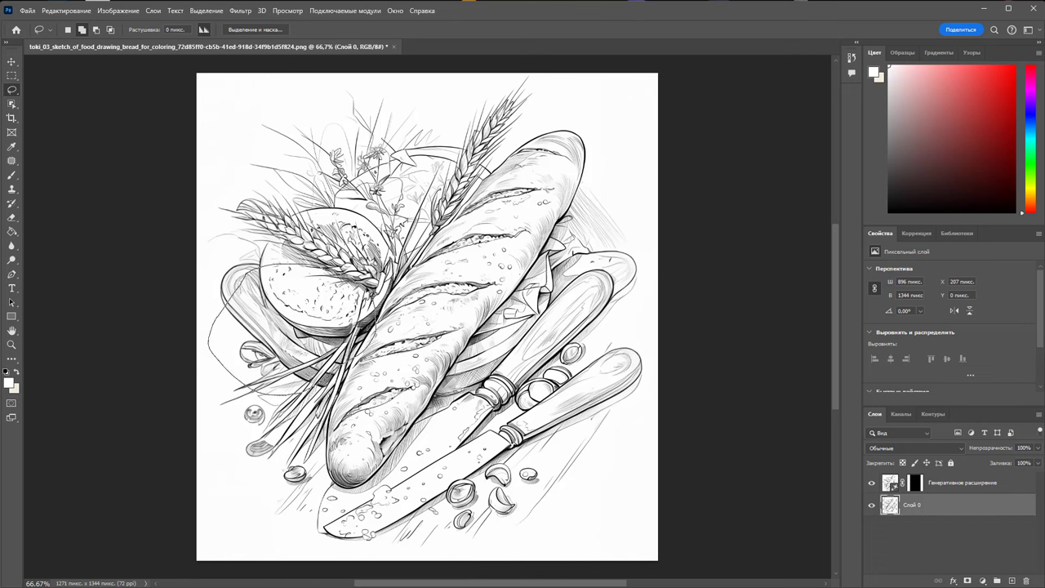
left_click_drag(212, 363, 274, 392)
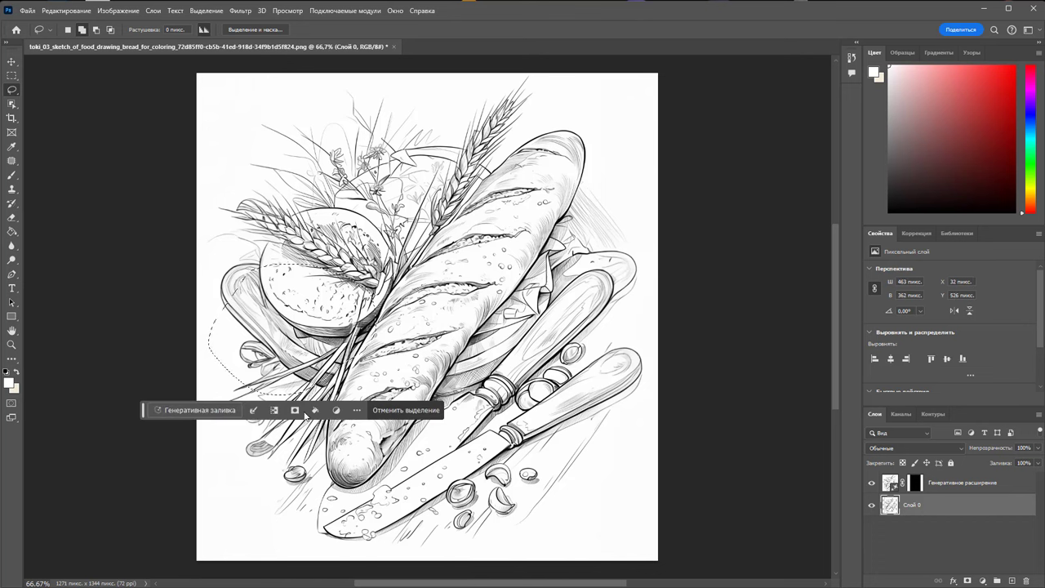
left_click(197, 413)
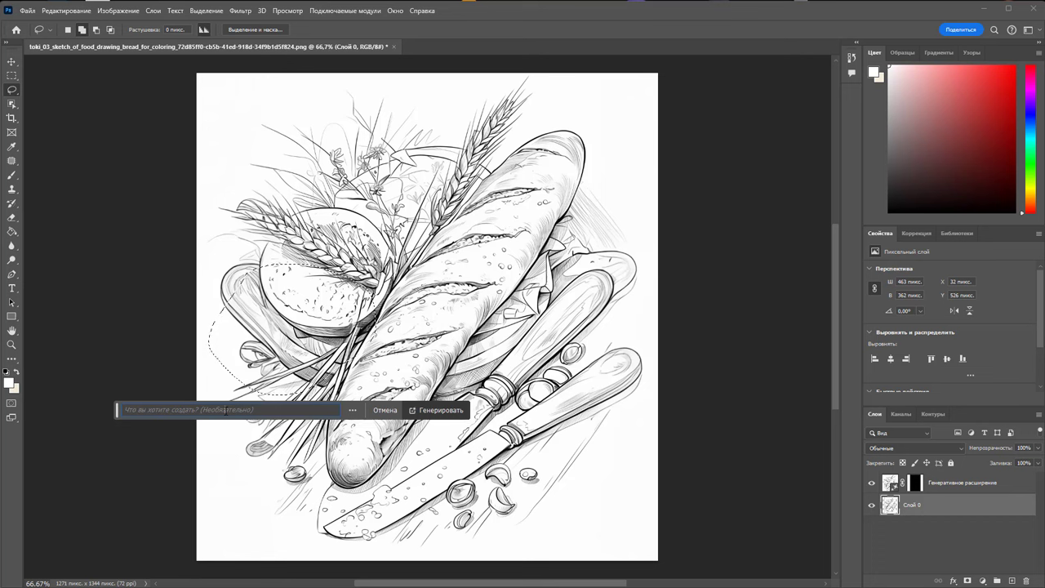
Generate a cheese wedge in the selection from the prompt 'кусок сыра'
type("кусок ")
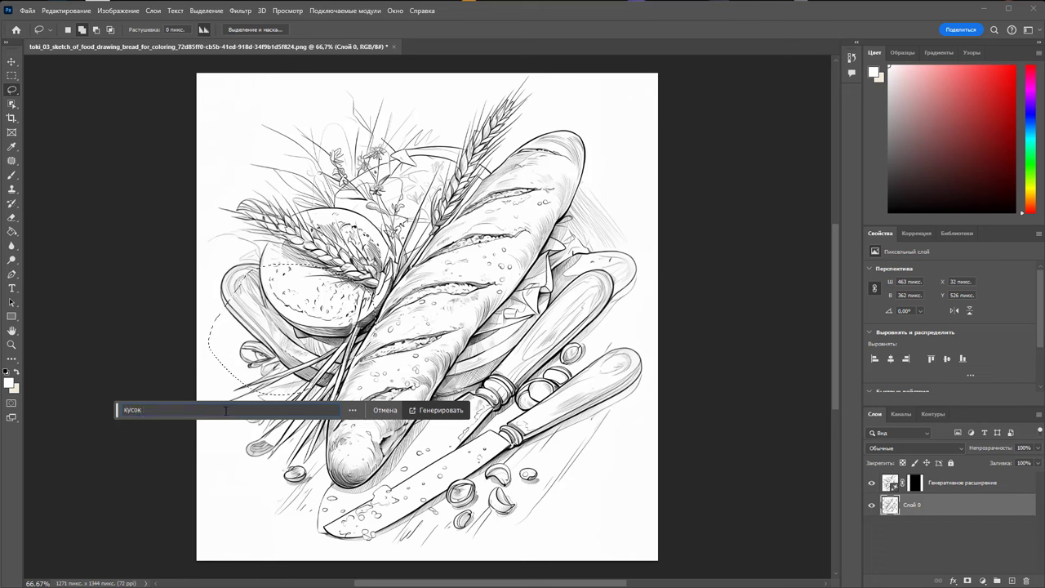
type("сыра")
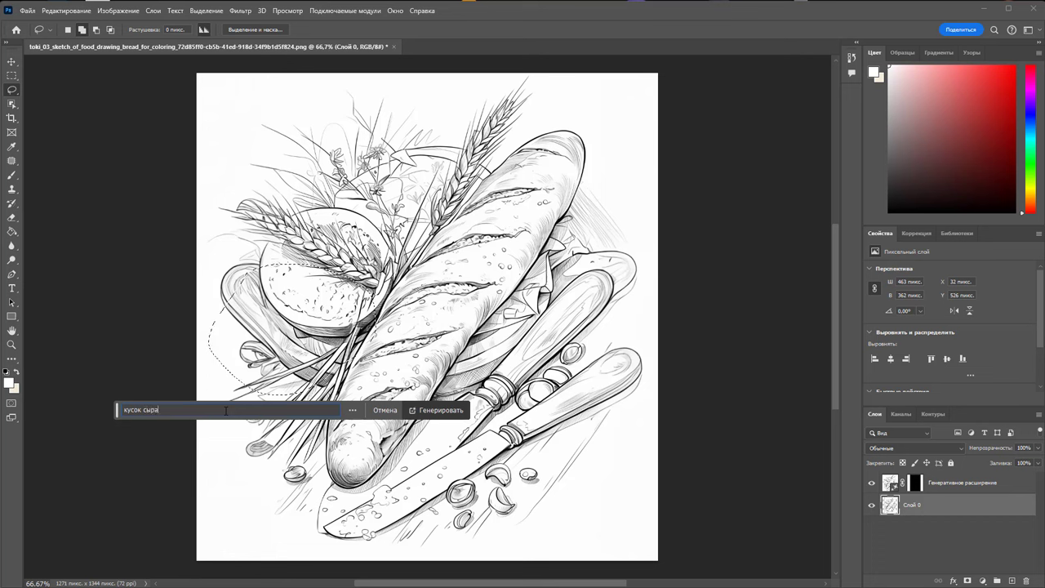
left_click(433, 410)
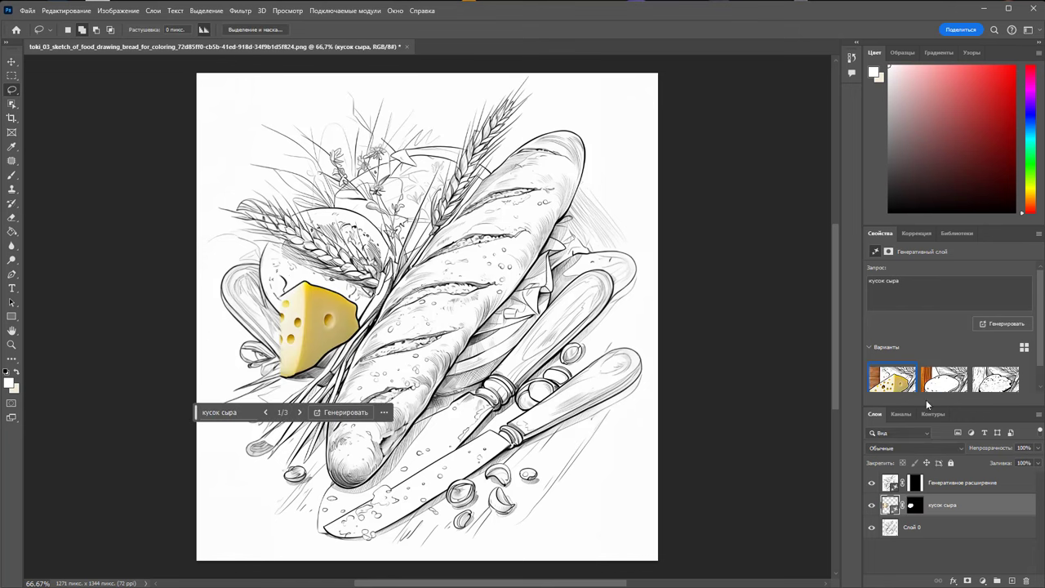
Review the cheese variants, then delete the 'кусок сыра' layer
left_click(946, 387)
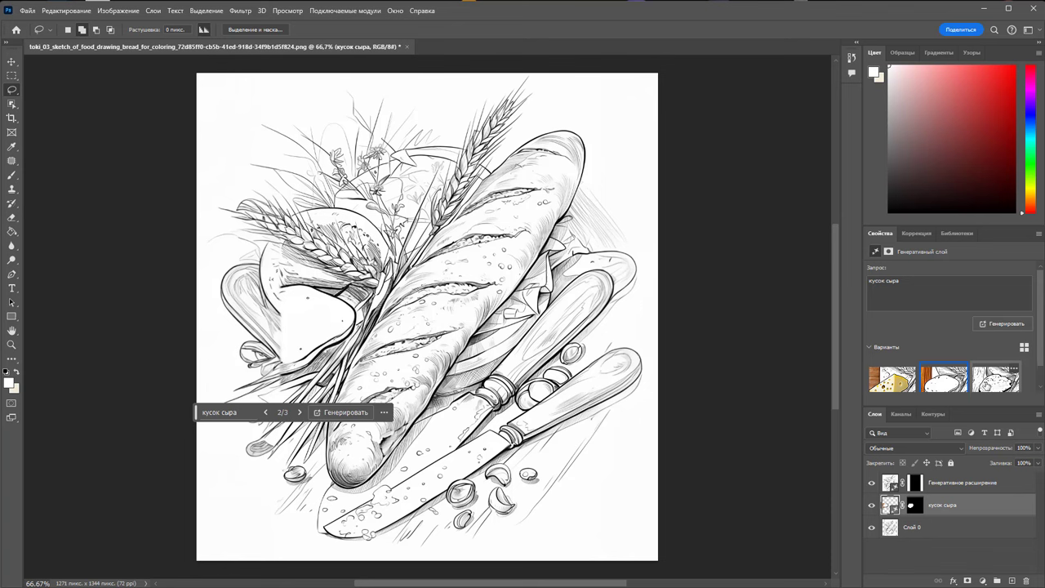
left_click(985, 386)
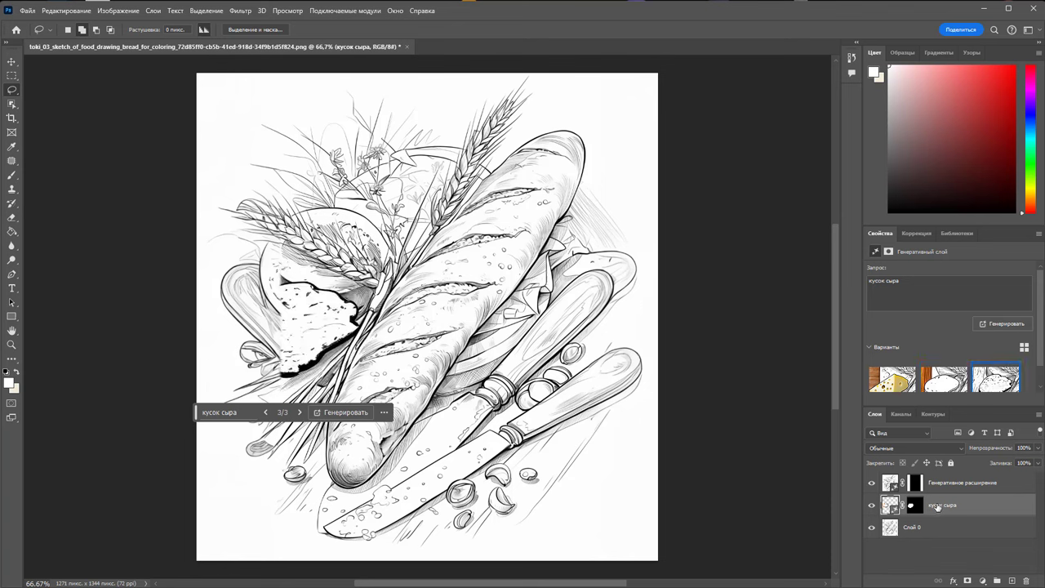
left_click_drag(935, 505, 939, 483)
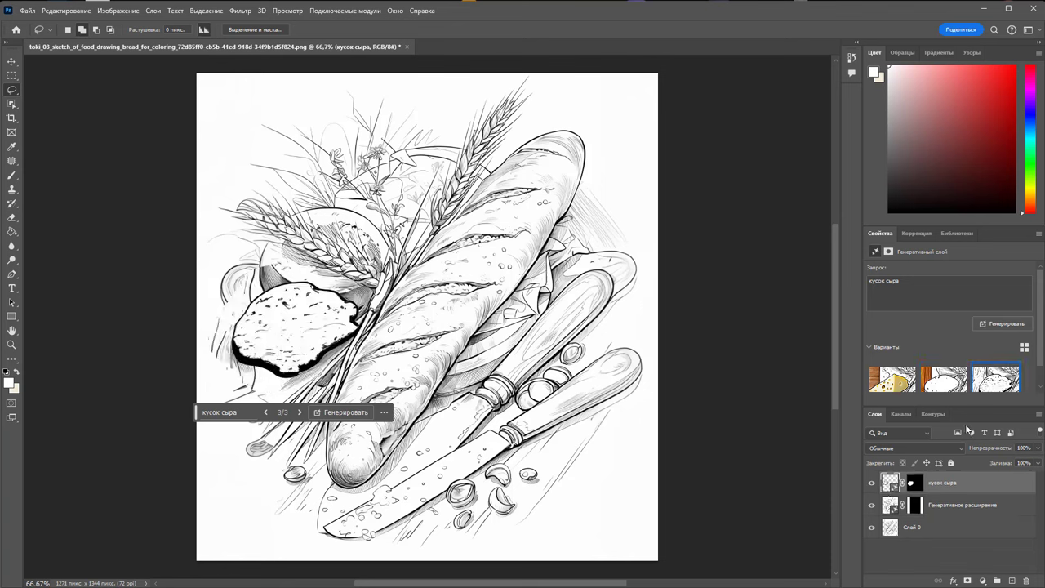
left_click(944, 386)
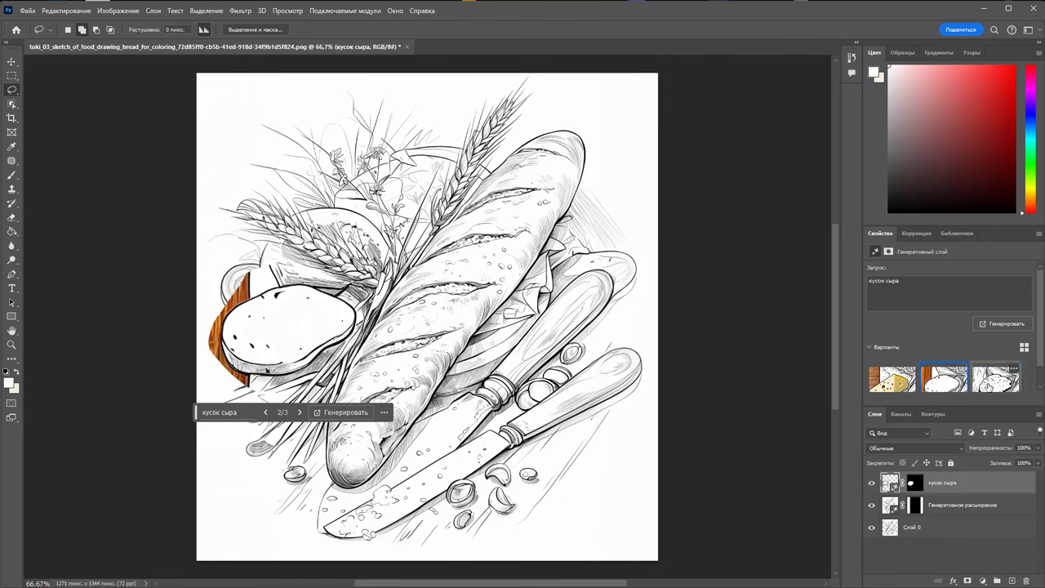
left_click(988, 388)
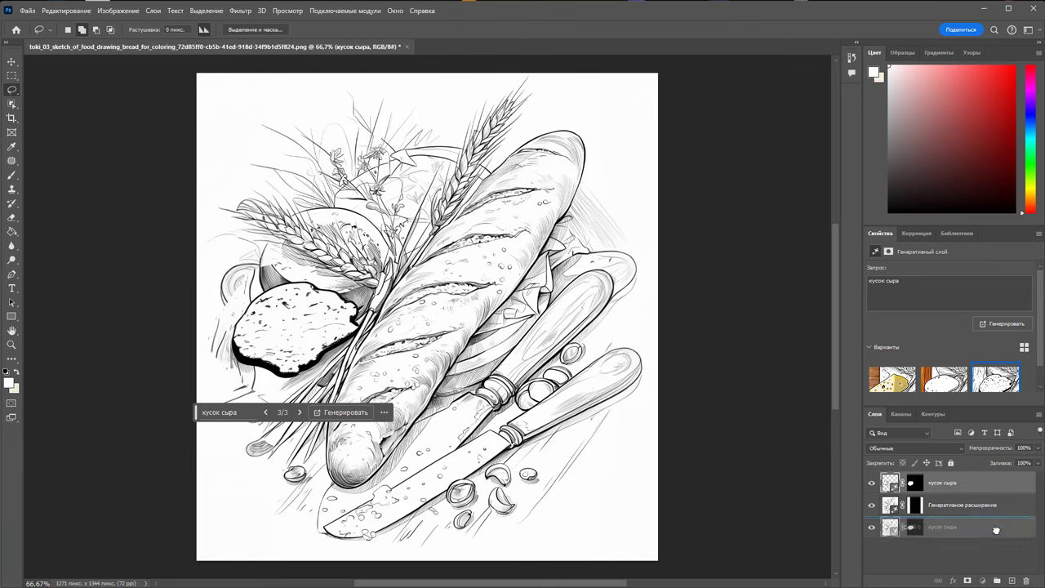
left_click_drag(940, 486, 1028, 581)
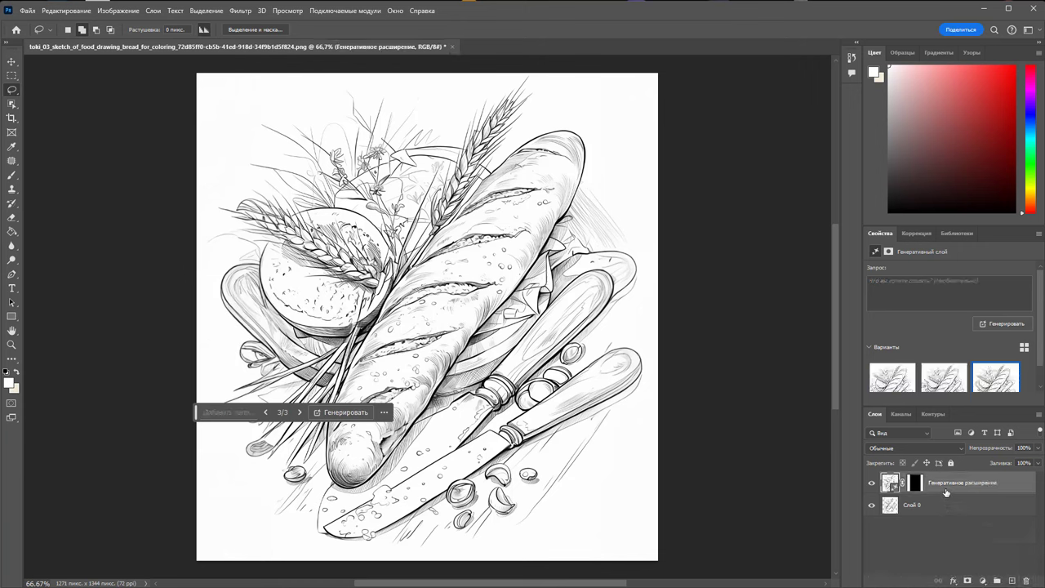
Merge the expansion into the sketch layer and select the area beside the round loaf
right_click(941, 506)
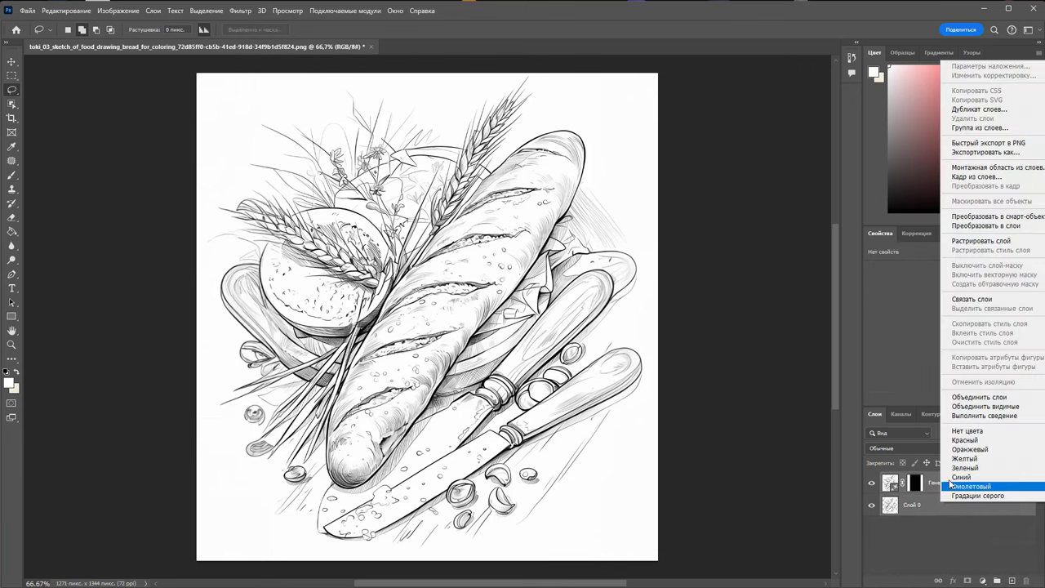
left_click(977, 399)
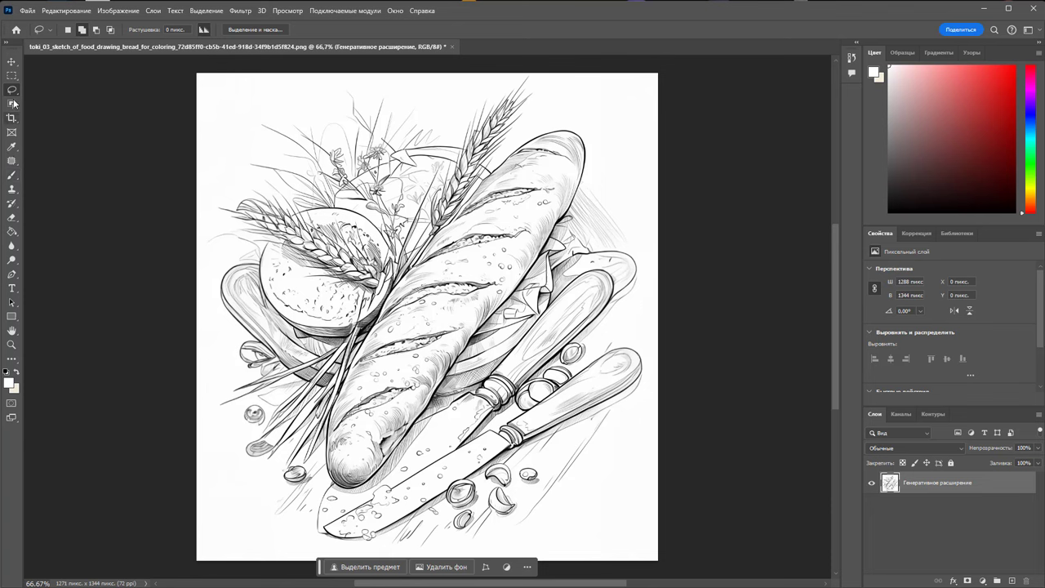
mouse_move(358, 294)
left_mouse_down()
mouse_move(319, 394)
mouse_move(359, 291)
left_mouse_up()
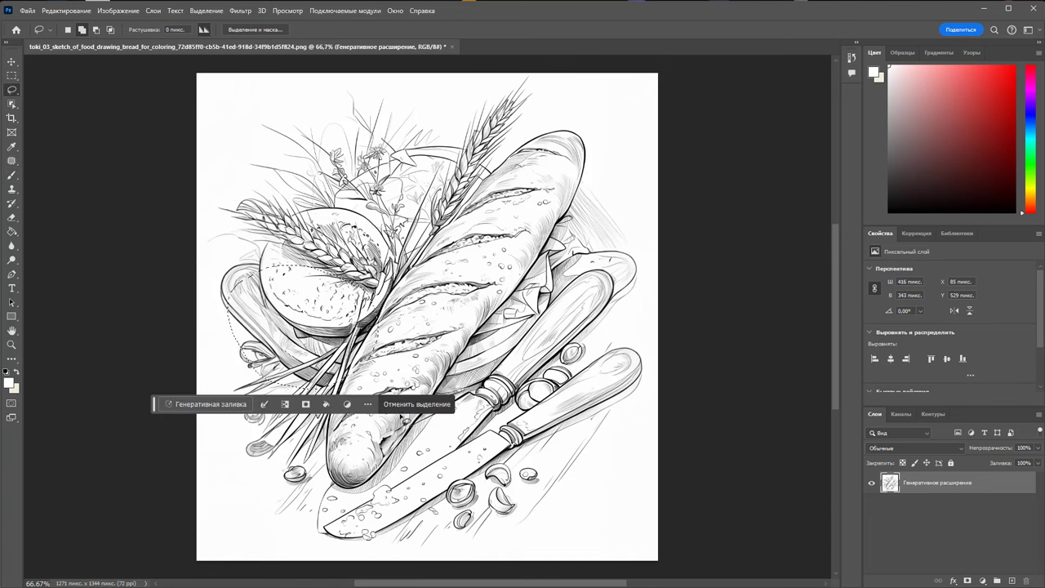
Generate cheese from the prompt 'сыр', keep the third variant, and toggle it to compare
left_click(229, 404)
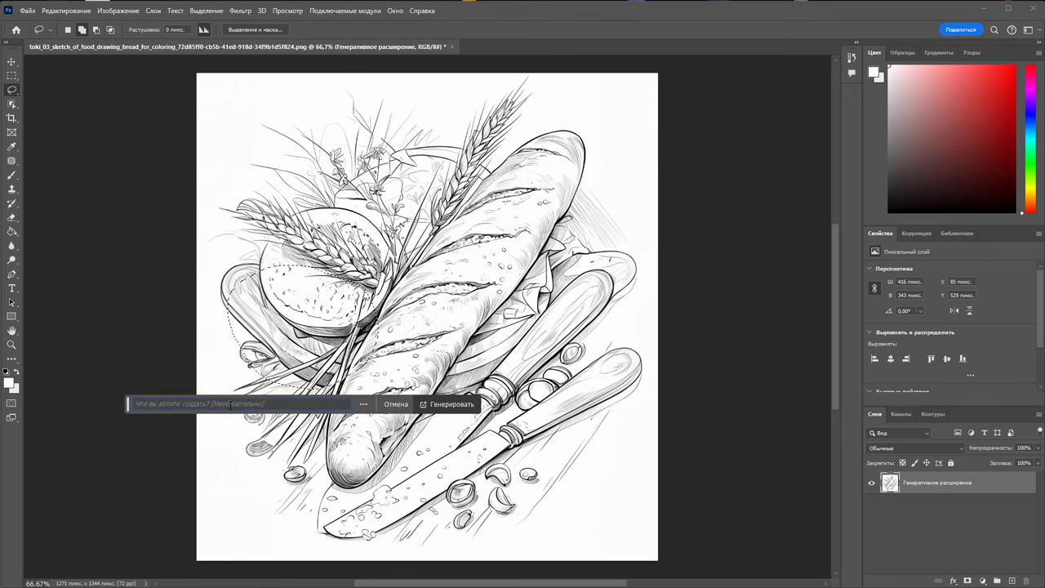
type("сыр")
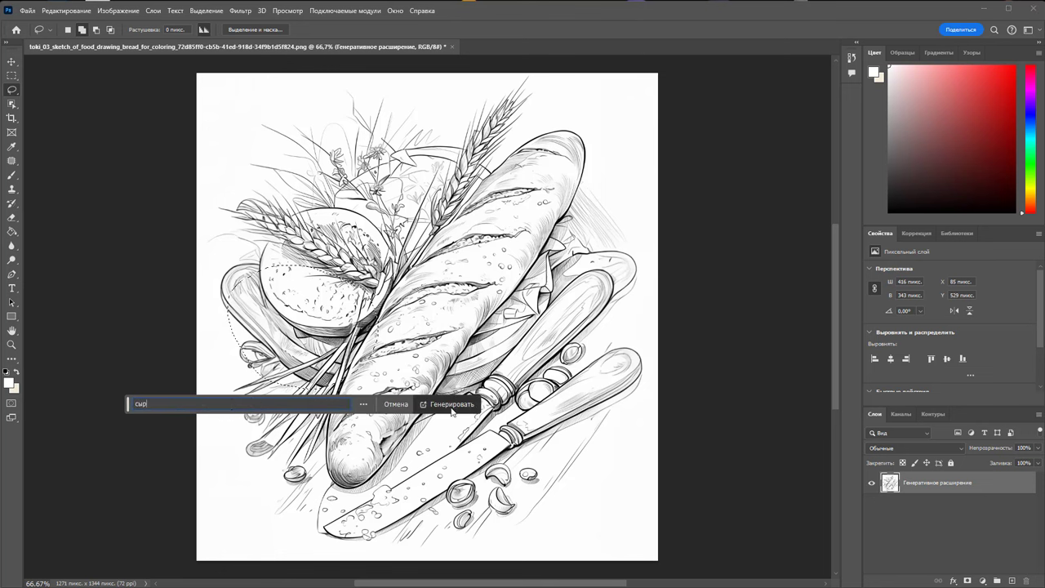
left_click(452, 404)
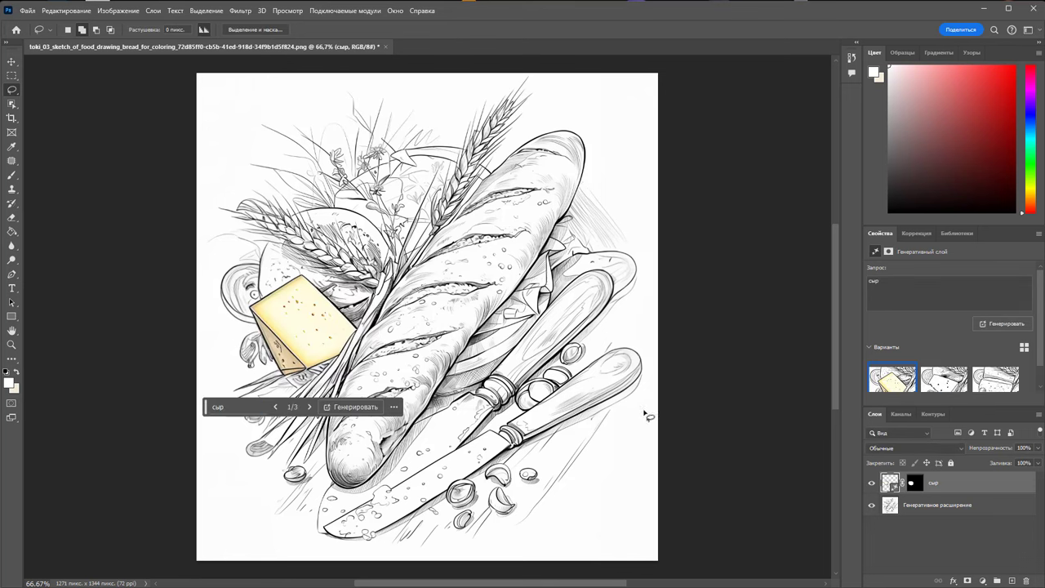
left_click(991, 384)
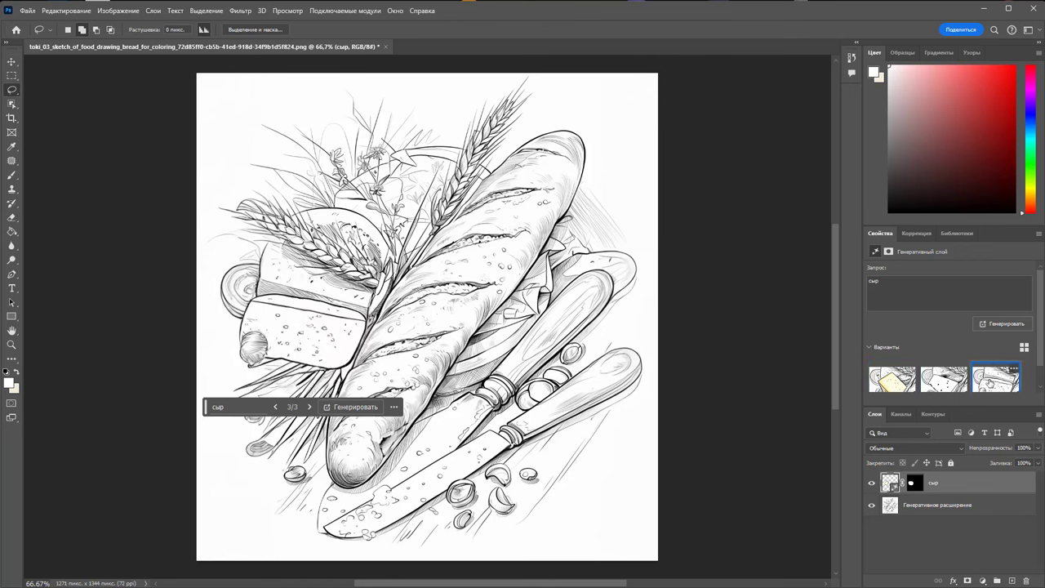
left_click(871, 483)
left_click(872, 484)
left_click(619, 414)
left_click_drag(619, 415, 611, 392)
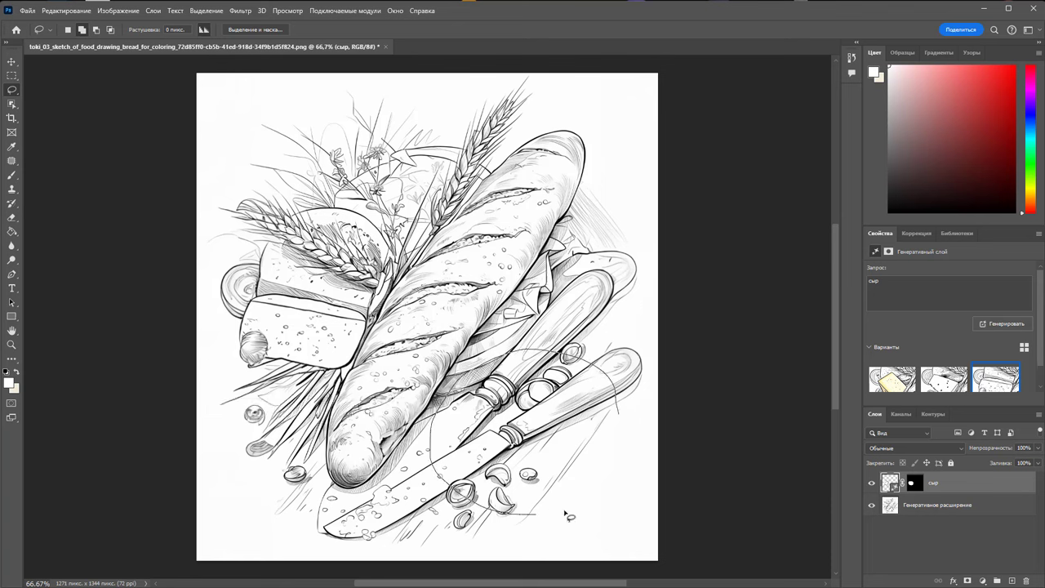
left_click(923, 506)
left_click(431, 529)
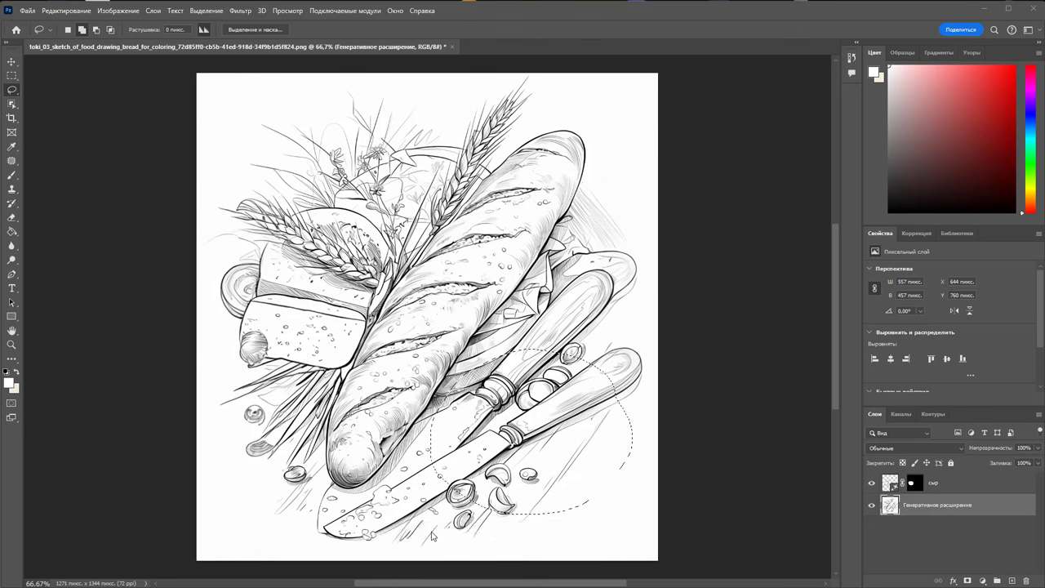
type("чаш")
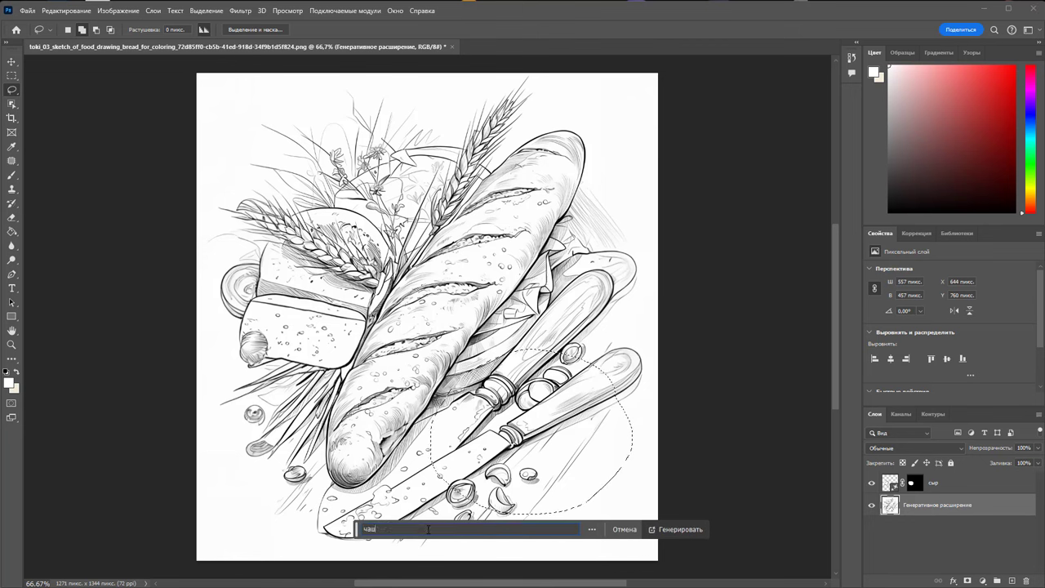
type("ка кофе")
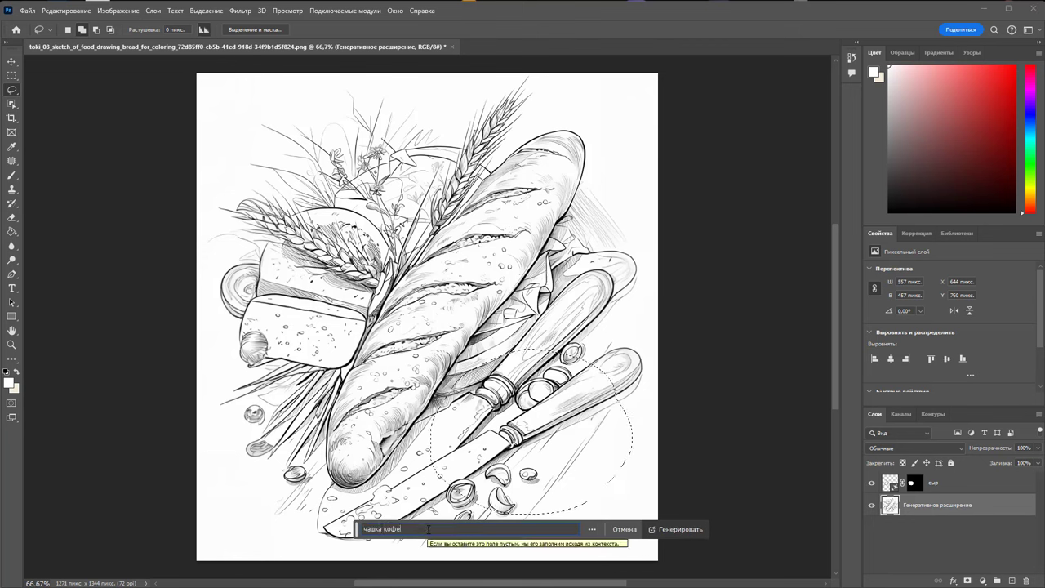
left_click(679, 531)
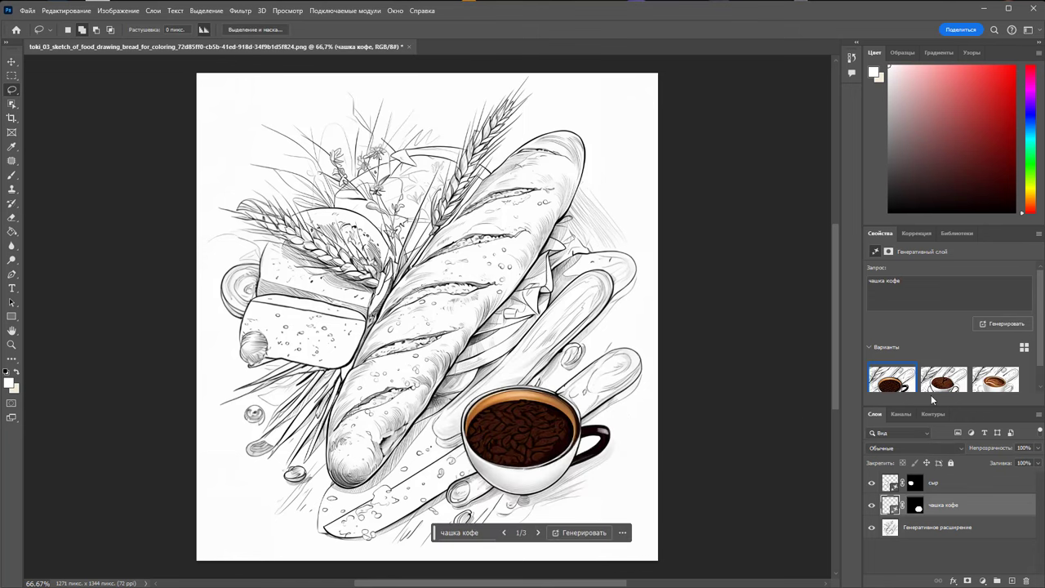
left_click(946, 384)
left_click(998, 384)
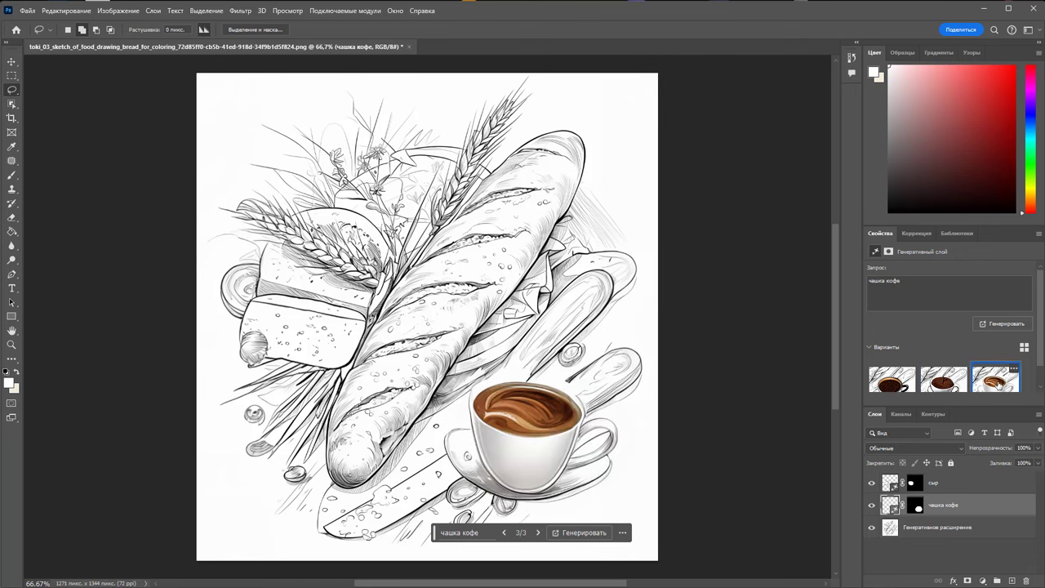
left_click(994, 326)
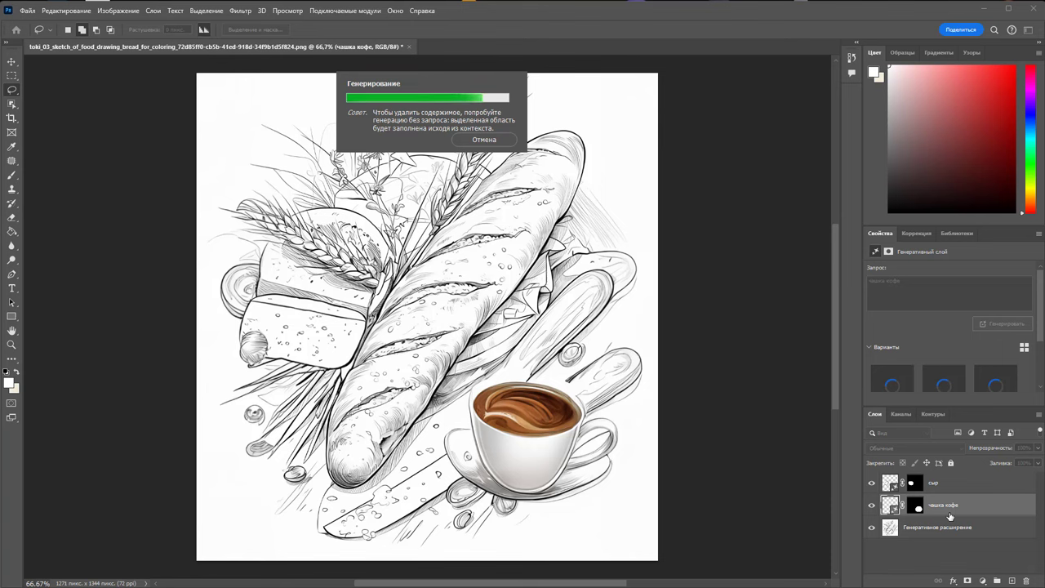
left_click(948, 382)
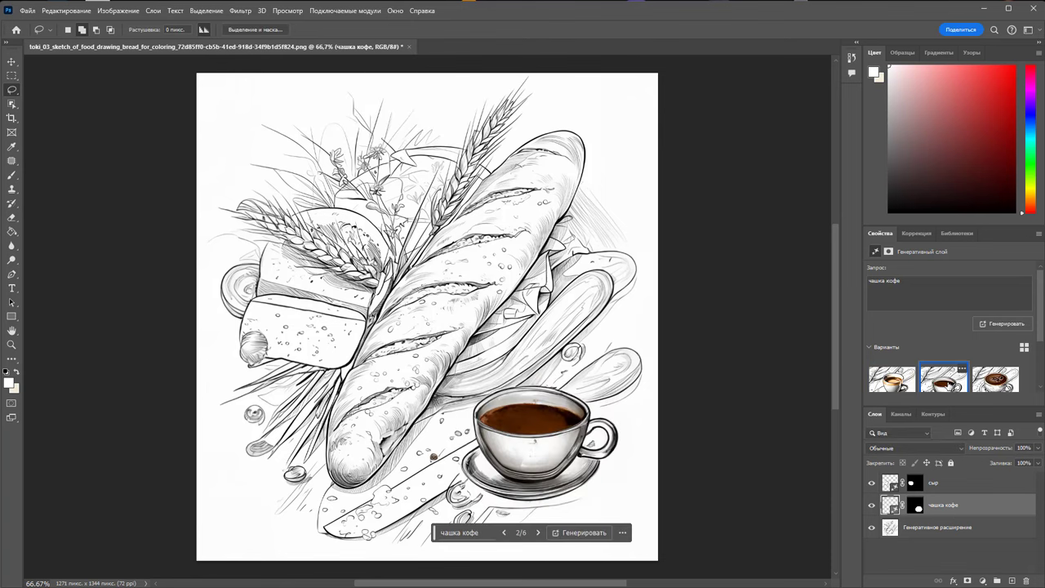
left_click(996, 385)
left_click(942, 389)
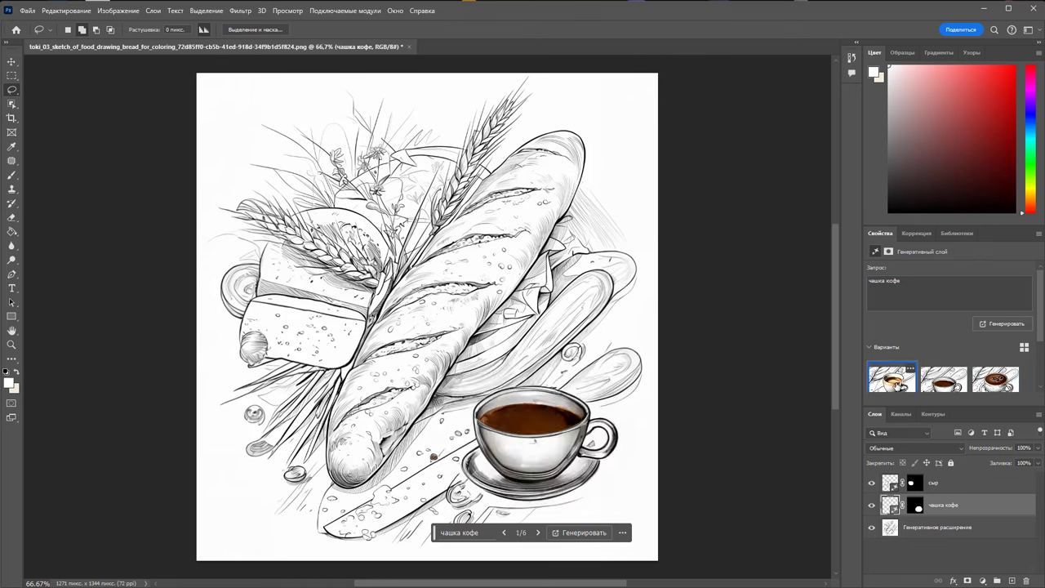
left_click(908, 389)
key("Delete")
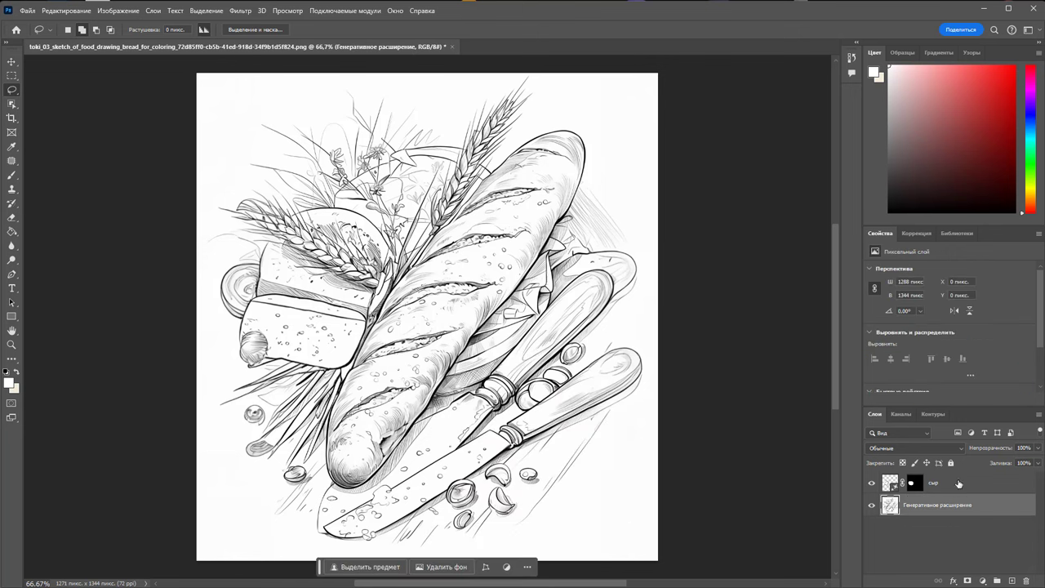
Merge the cheese layer into the sketch layer
left_click(957, 485, "shift")
right_click(962, 487)
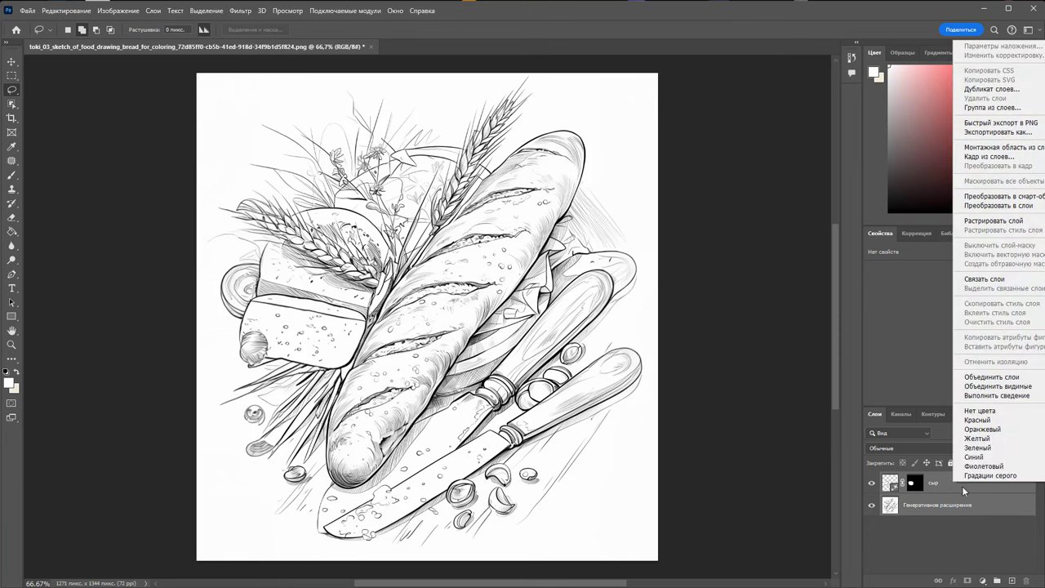
left_click(991, 377)
Lasso the knife handles and generate a cup from the prompt 'чашка с чаем'
left_click_drag(586, 369, 584, 365)
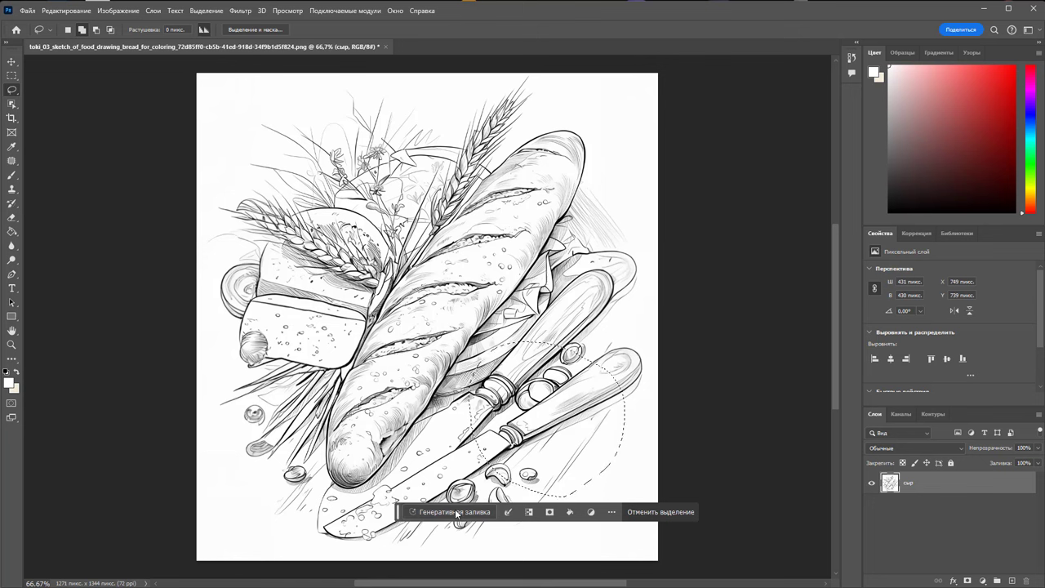
left_click(455, 509)
type("ча")
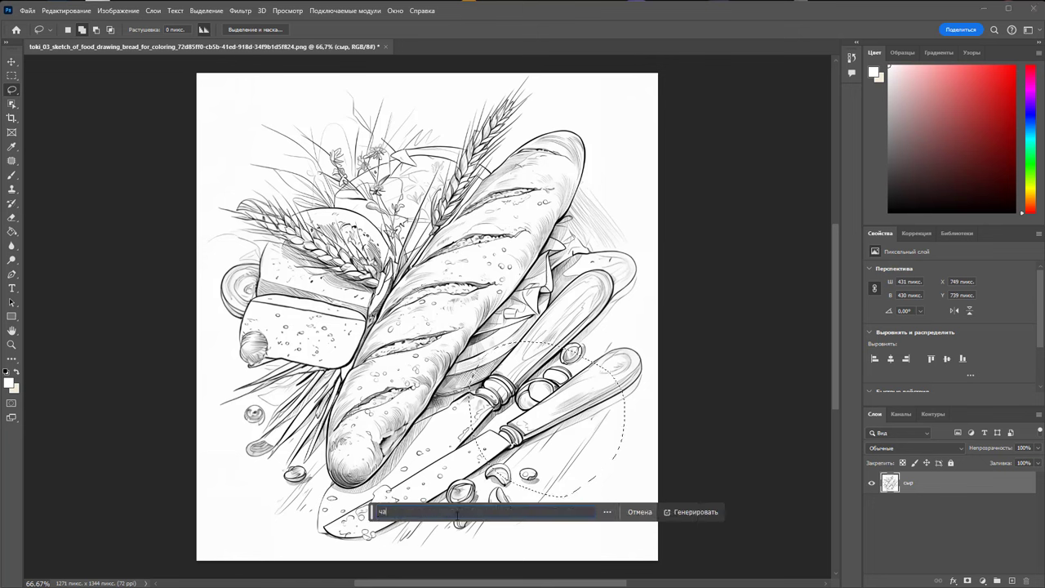
type("шка с чаем")
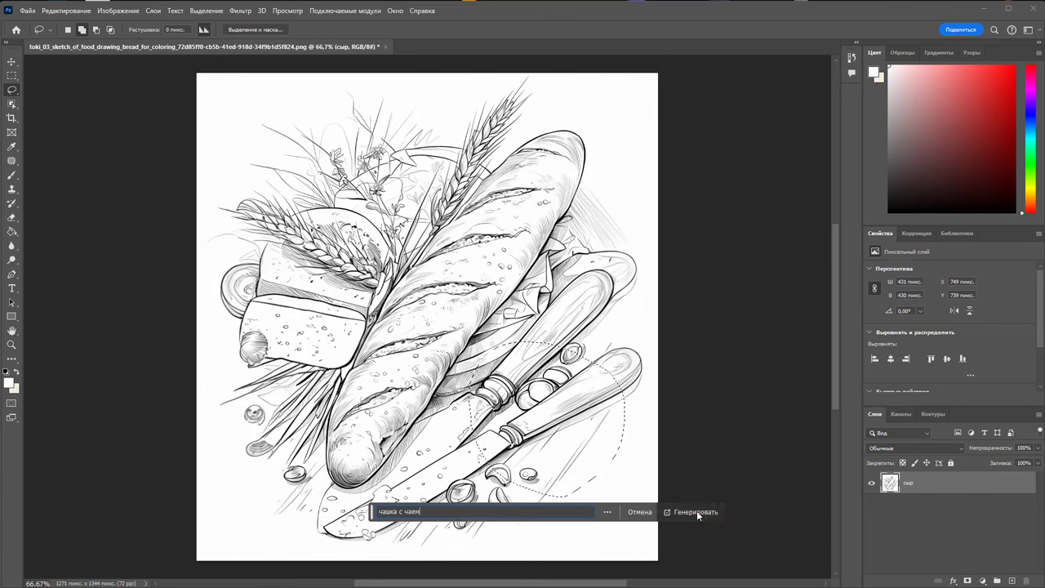
left_click(697, 512)
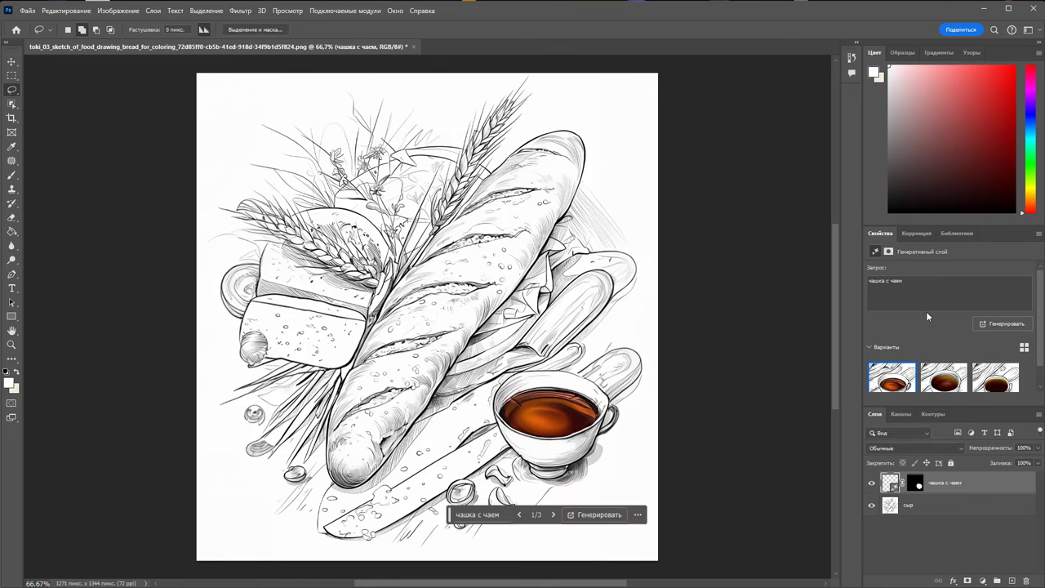
Compare the tea cup variants and settle on variation 2
left_click(942, 384)
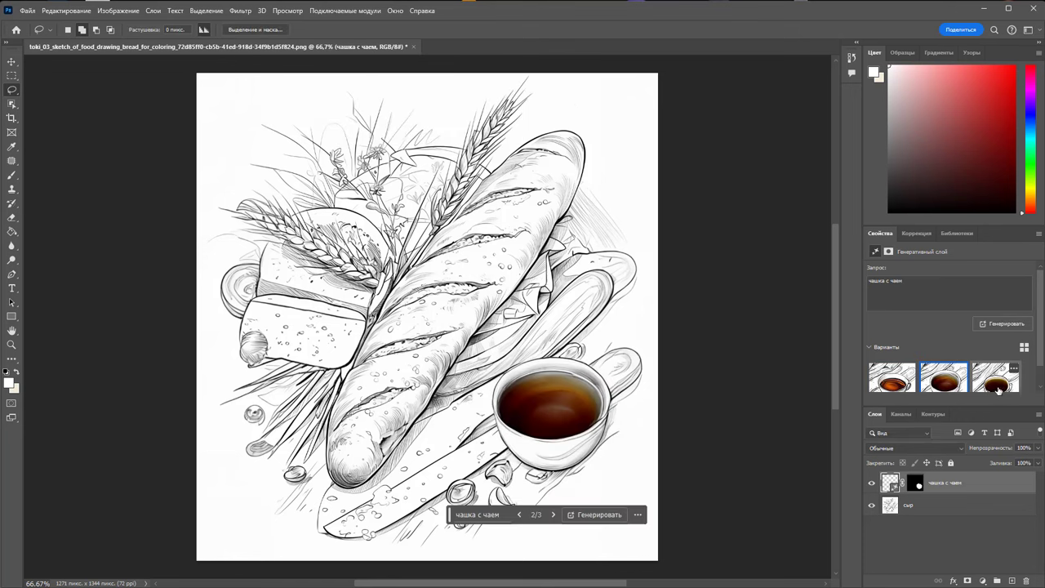
left_click(995, 388)
left_click(892, 377)
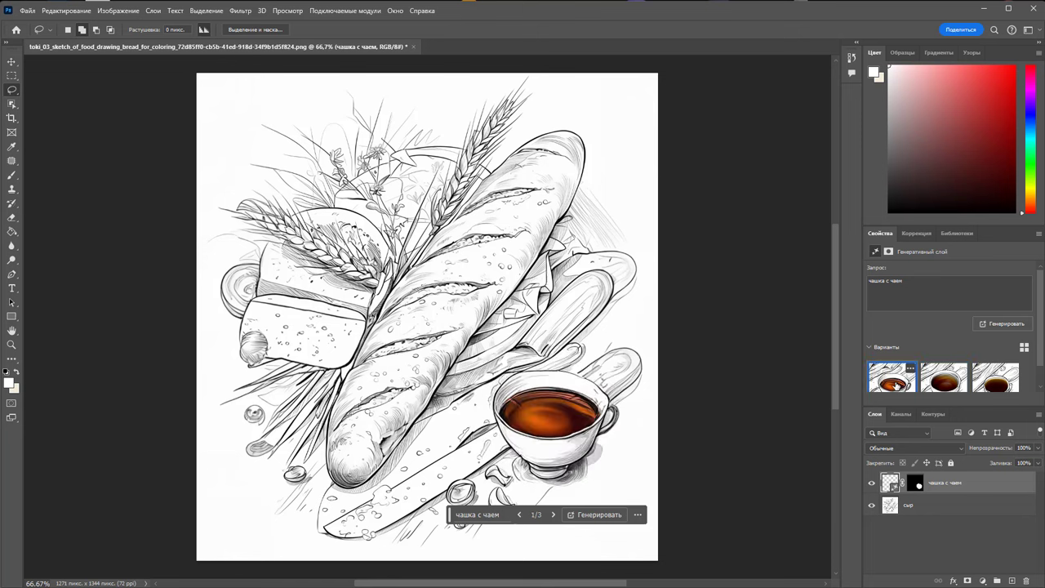
left_click(939, 382)
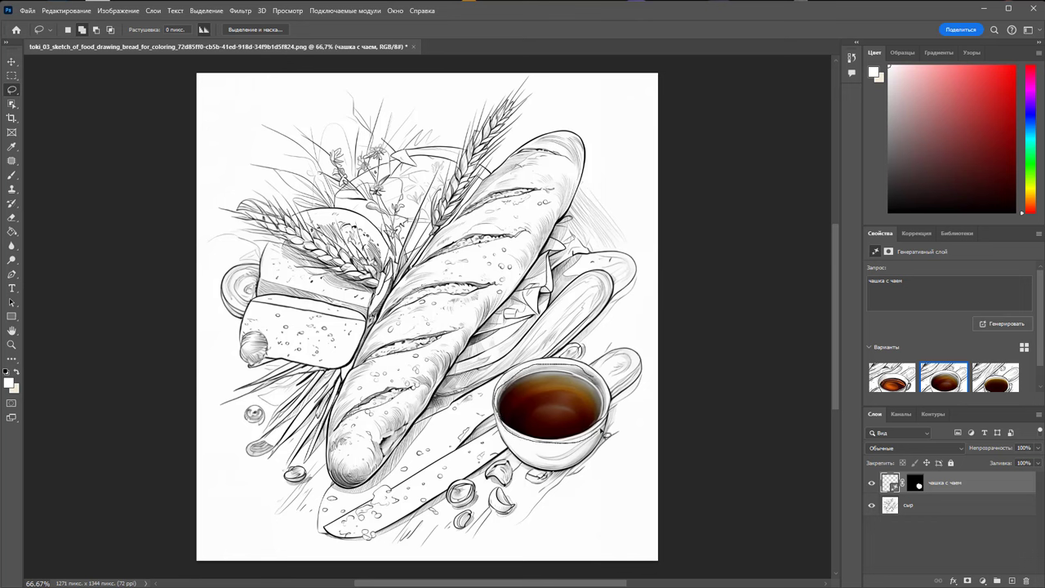
Regenerate the cup area with an empty prompt as line art, keeping variation 2
left_click_drag(586, 372, 583, 367)
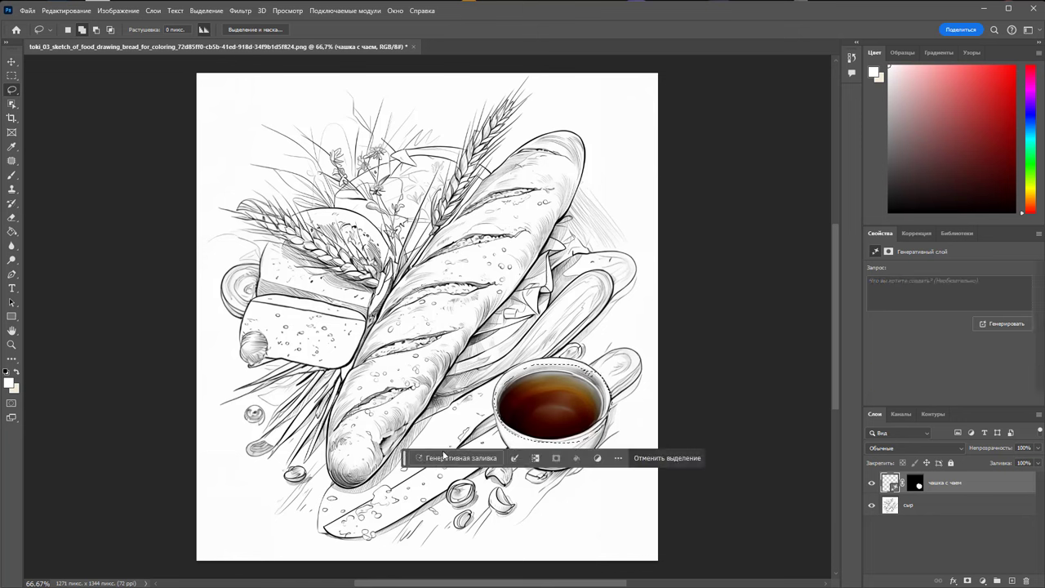
left_click(684, 458)
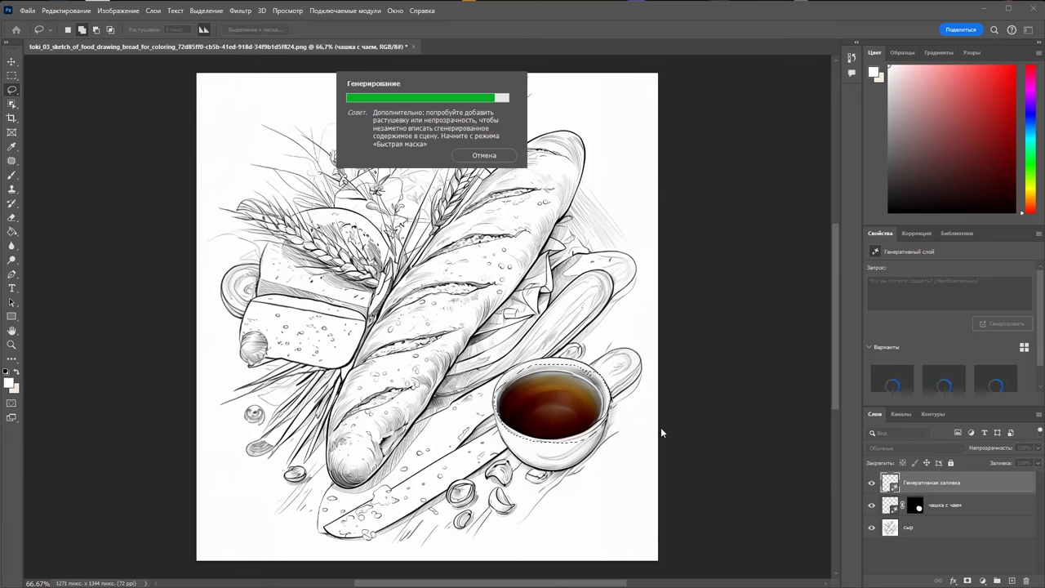
left_click(946, 381)
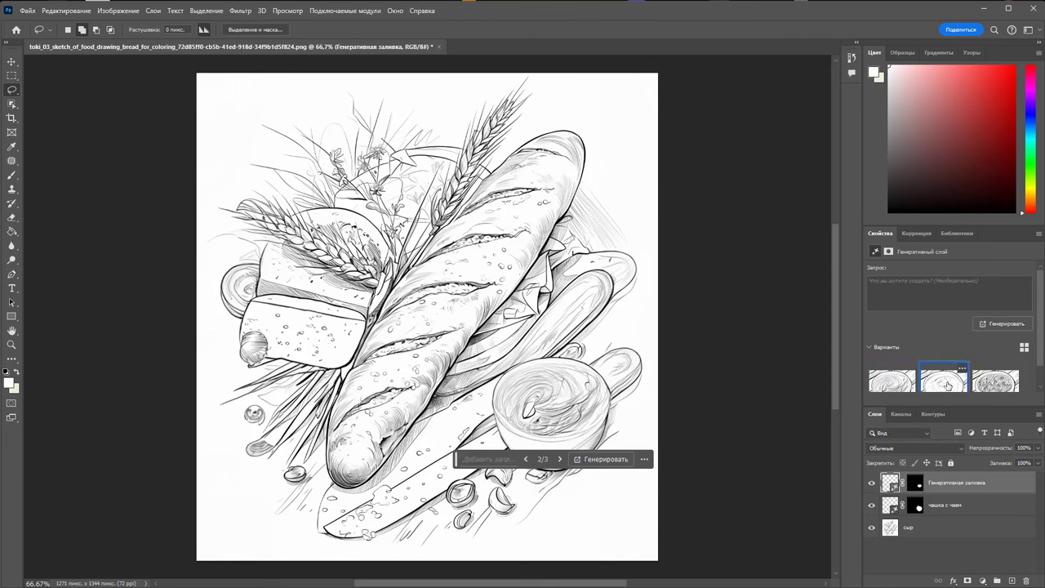
left_click(1001, 384)
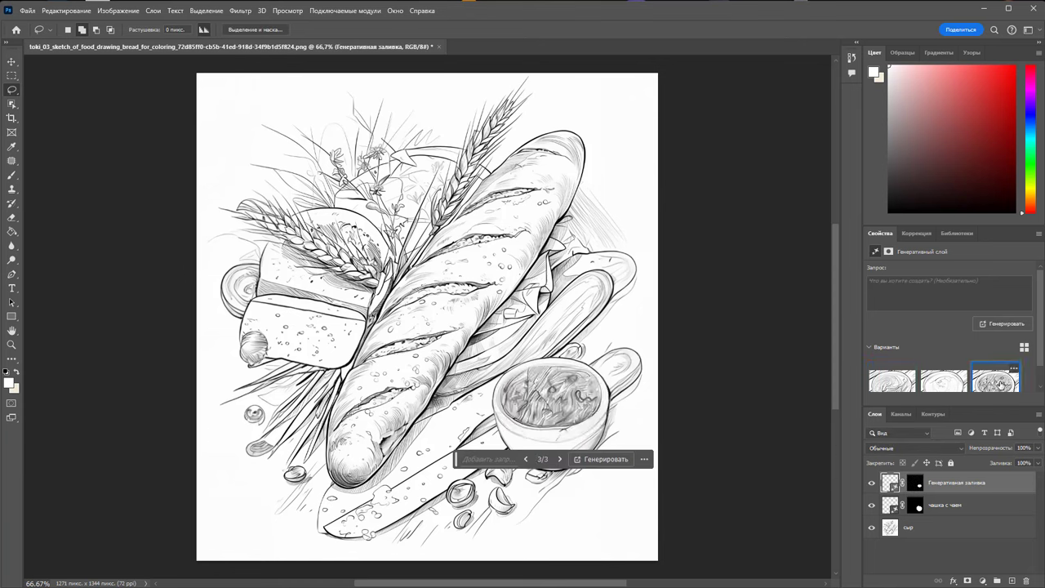
left_click(942, 387)
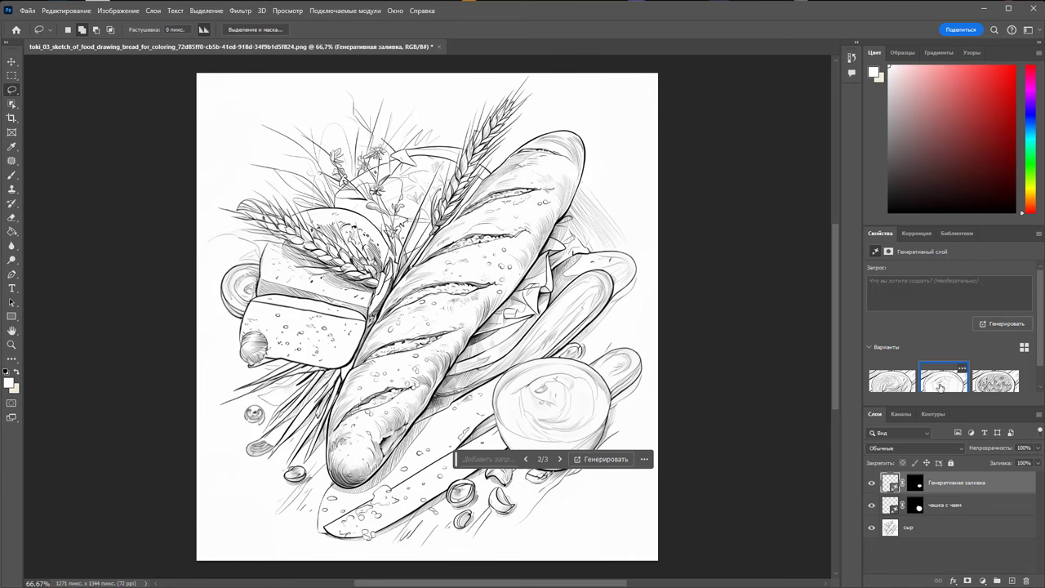
left_click(871, 482)
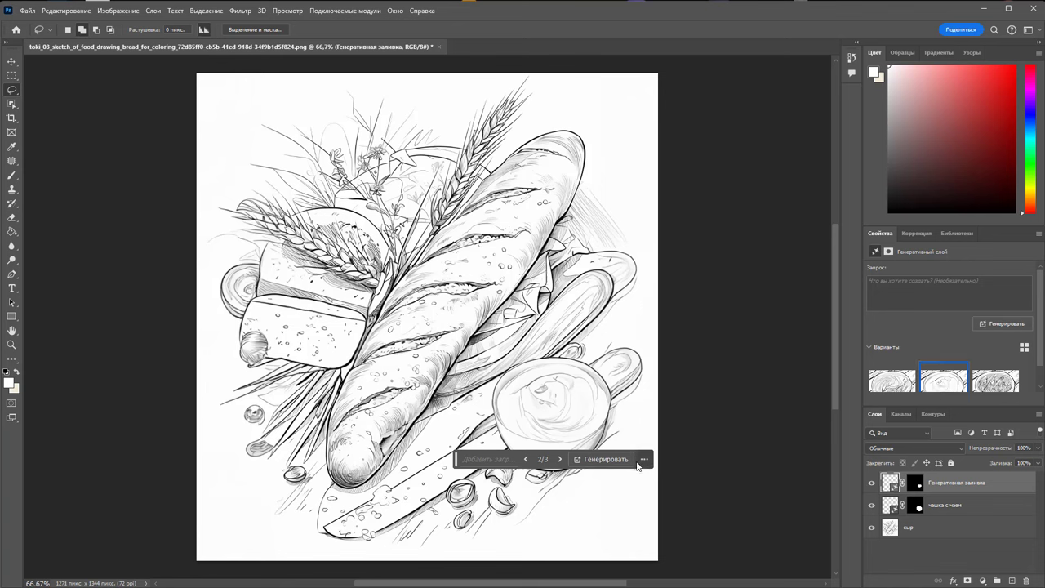
left_click_drag(455, 466, 629, 90)
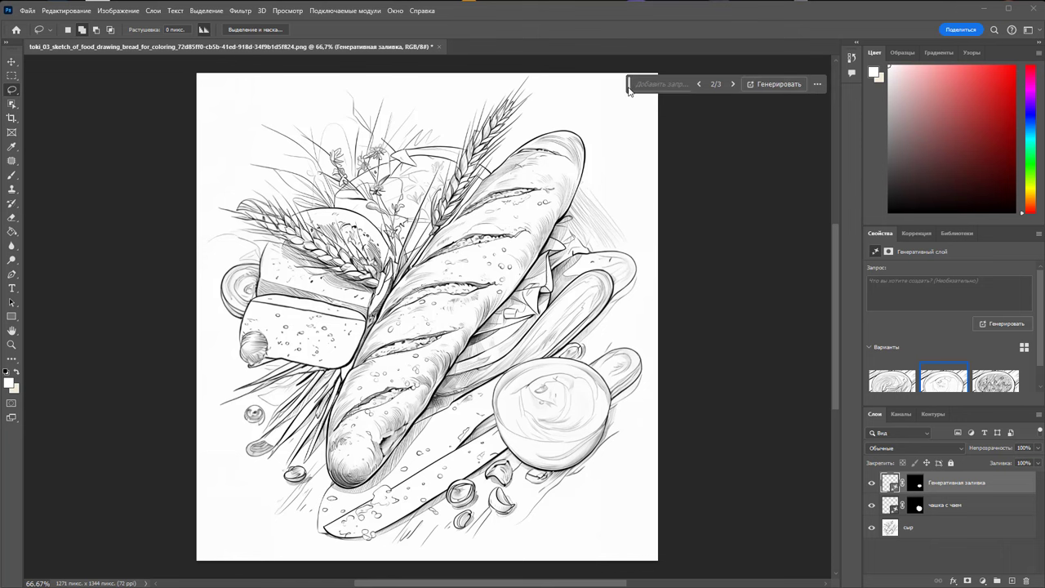